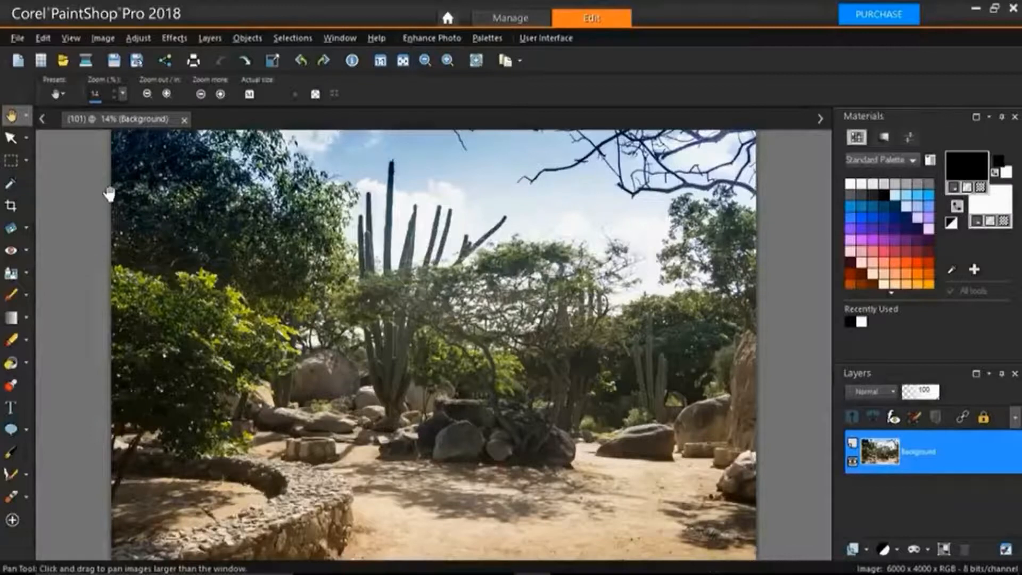
- Outline the low round stone ring on the sand with the Freehand Selection tool set to the Freehand selection type
left_click(26, 161)
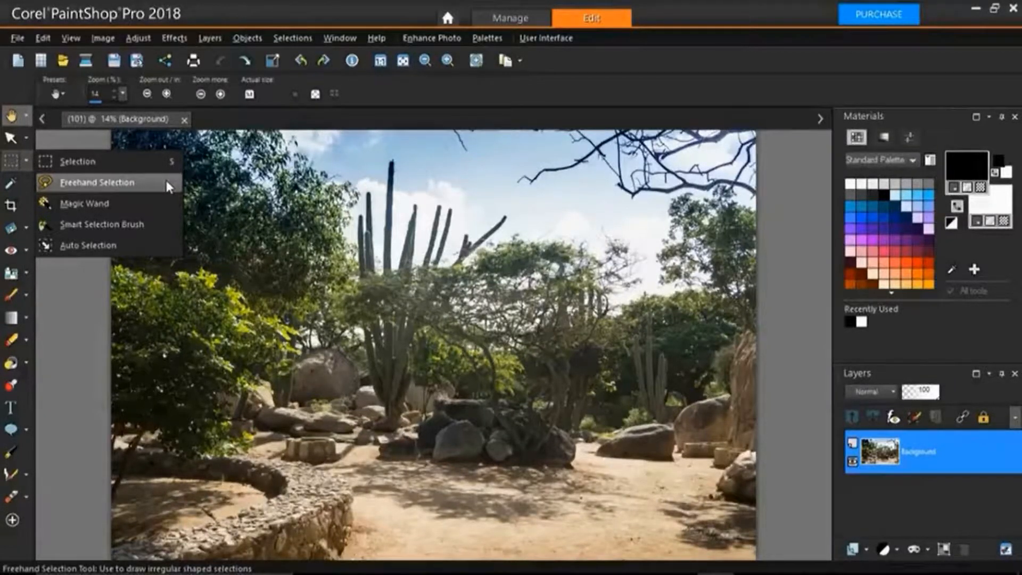
left_click(137, 182)
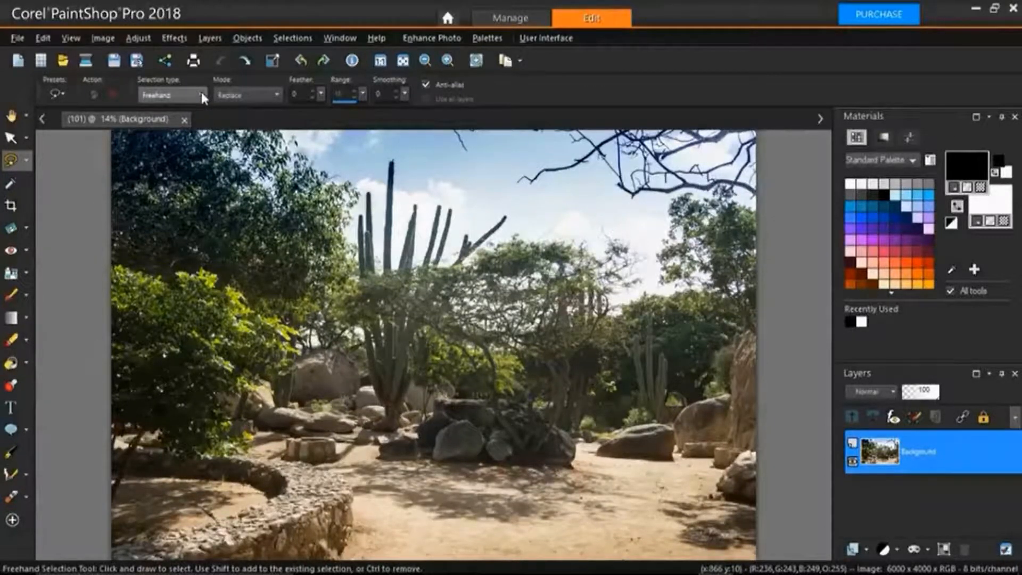
left_click(202, 91)
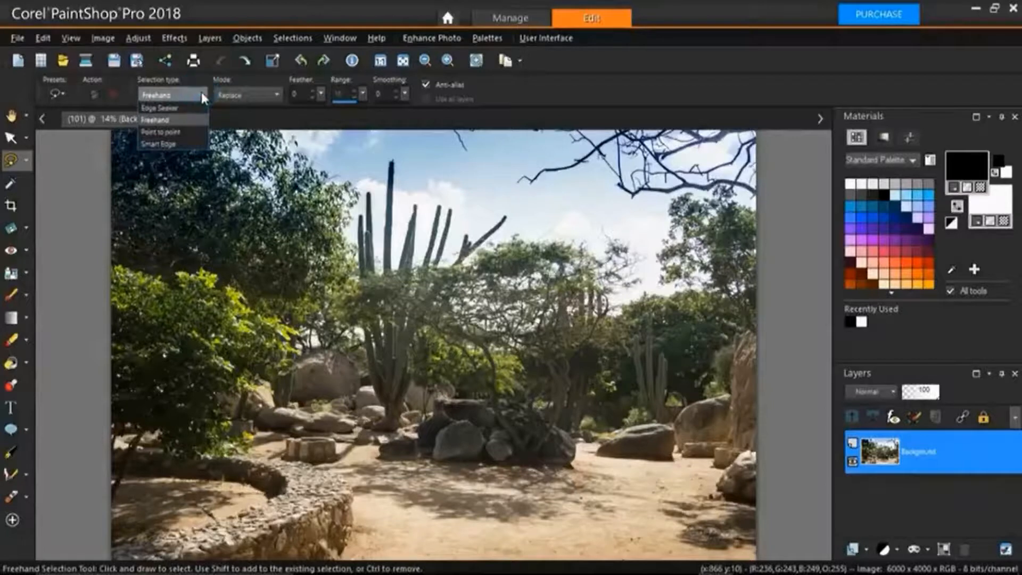
left_click(187, 120)
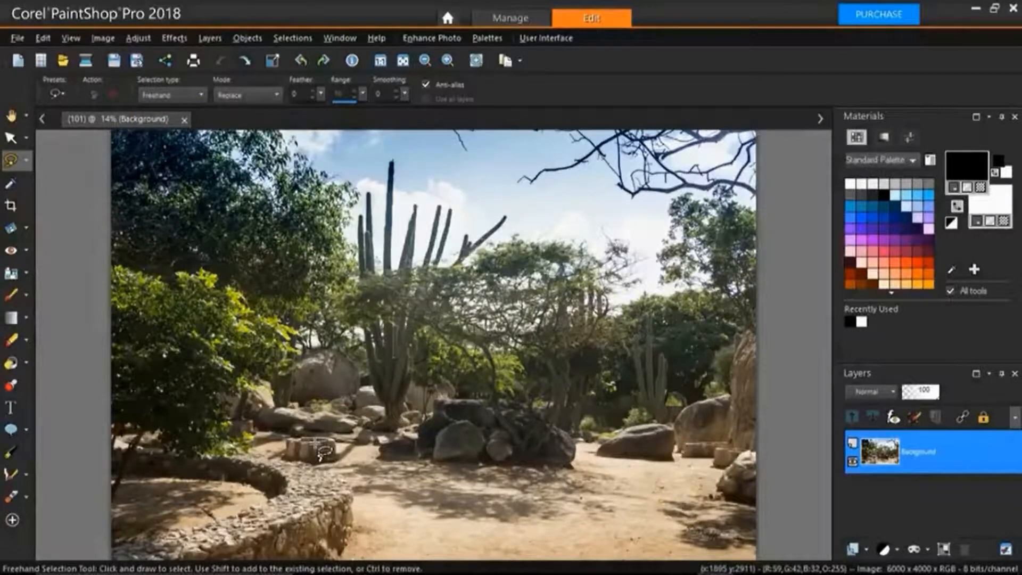
scroll(322, 453, "up", 1)
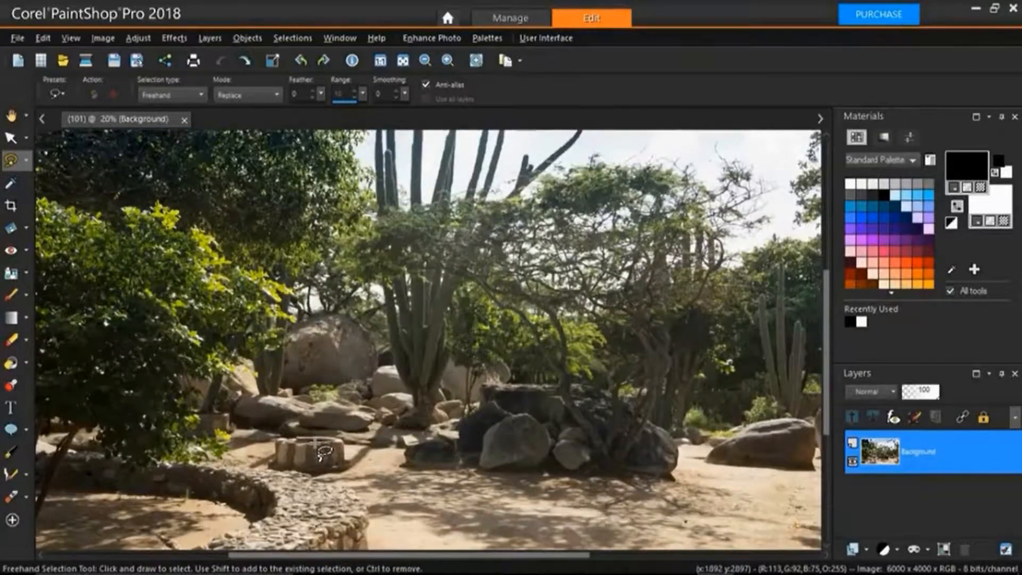
scroll(322, 453, "up", 1)
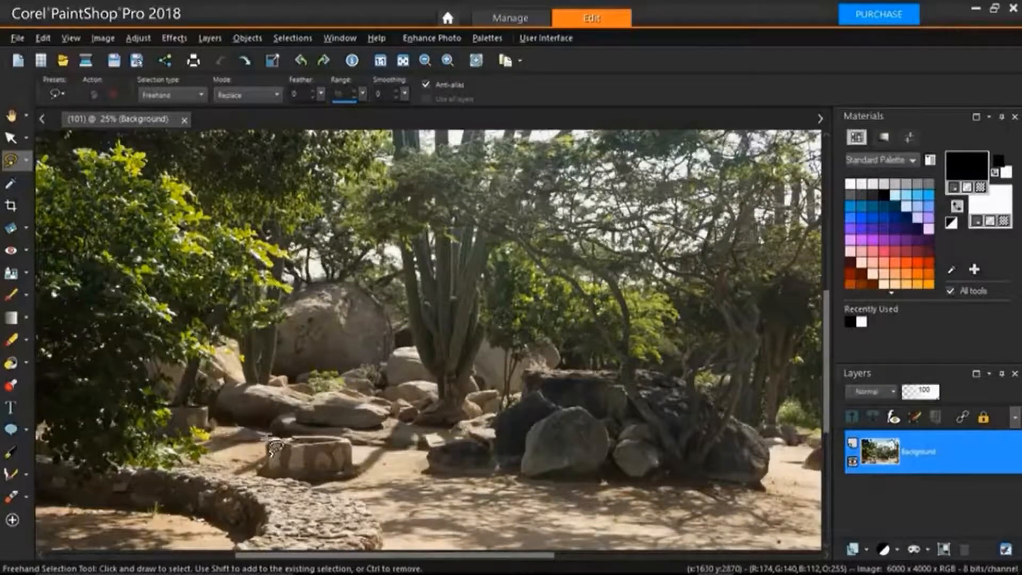
left_click_drag(274, 447, 274, 445)
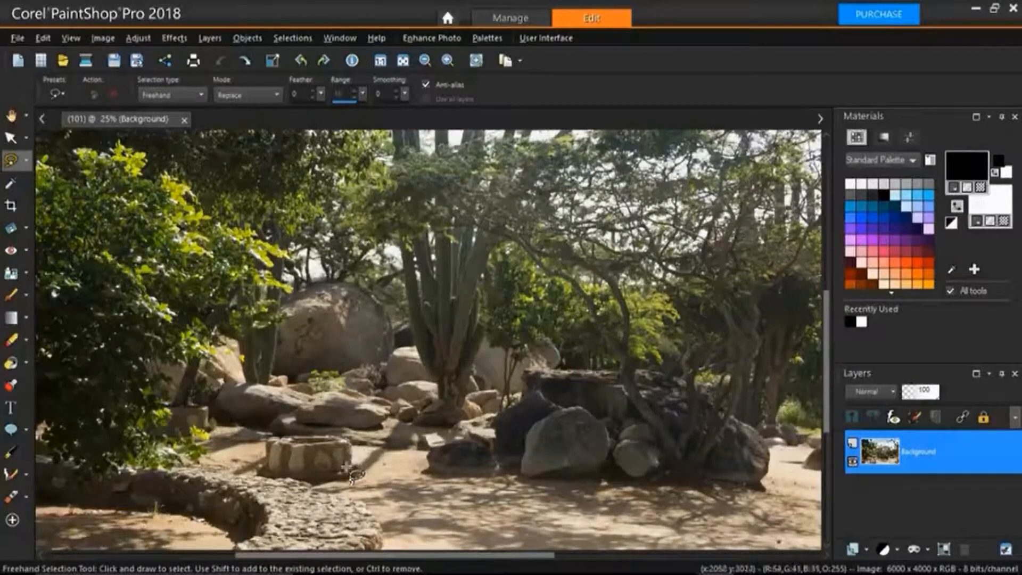
mouse_move(349, 468)
left_mouse_down()
mouse_move(267, 471)
mouse_move(277, 478)
mouse_move(275, 445)
left_mouse_up()
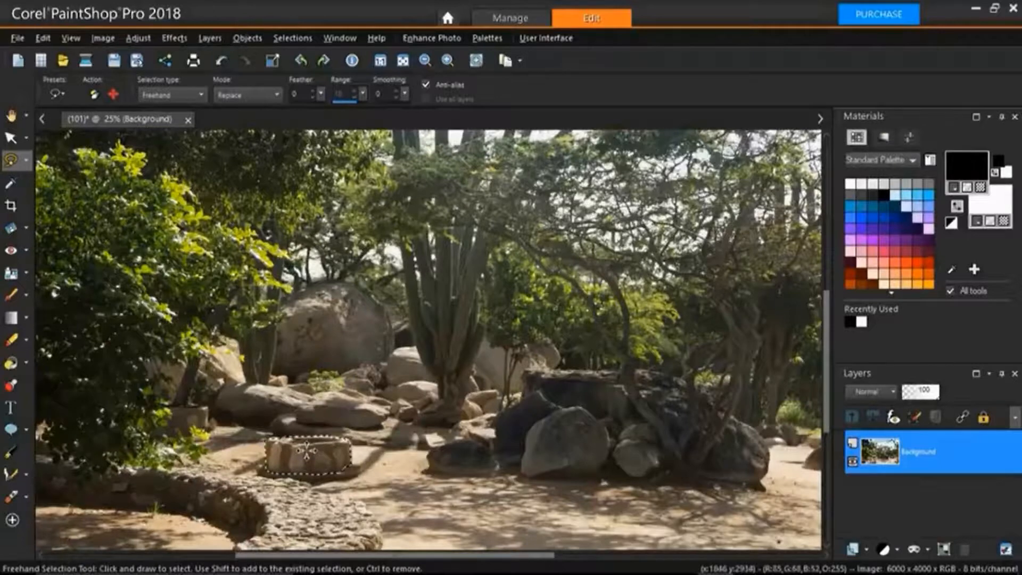
- Float and copy the selected stone ring, paste it as a new layer, and move the copy onto the foreground sand below the dark rocks
mouse_move(301, 452)
left_mouse_down()
mouse_move(502, 427)
mouse_move(306, 450)
left_mouse_up()
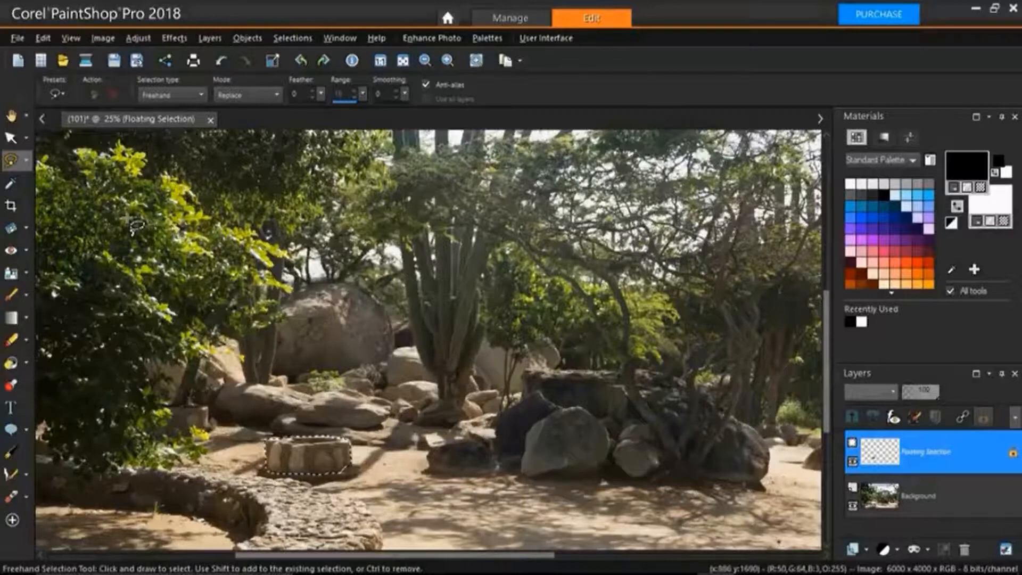
left_click(43, 38)
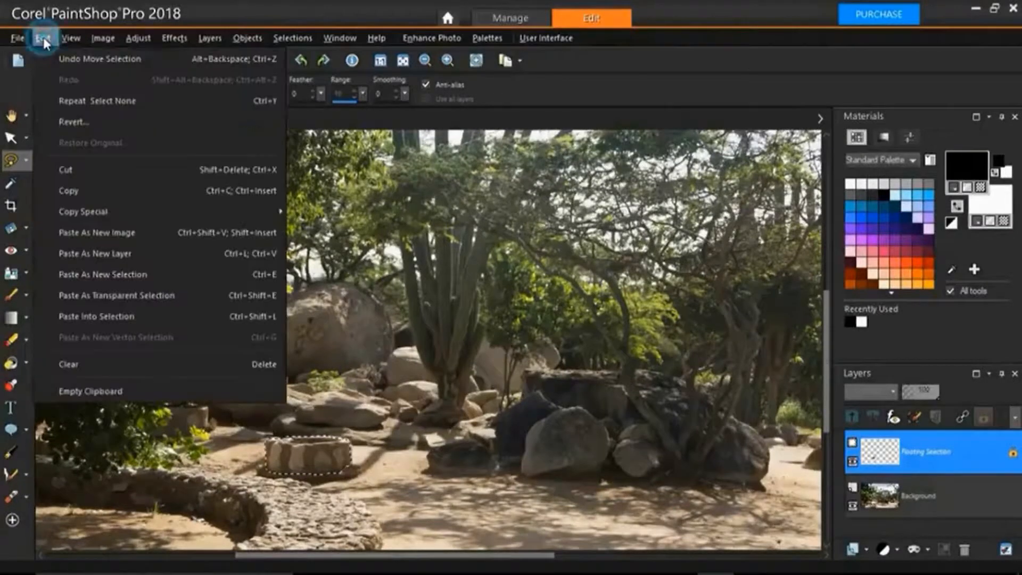
left_click(94, 190)
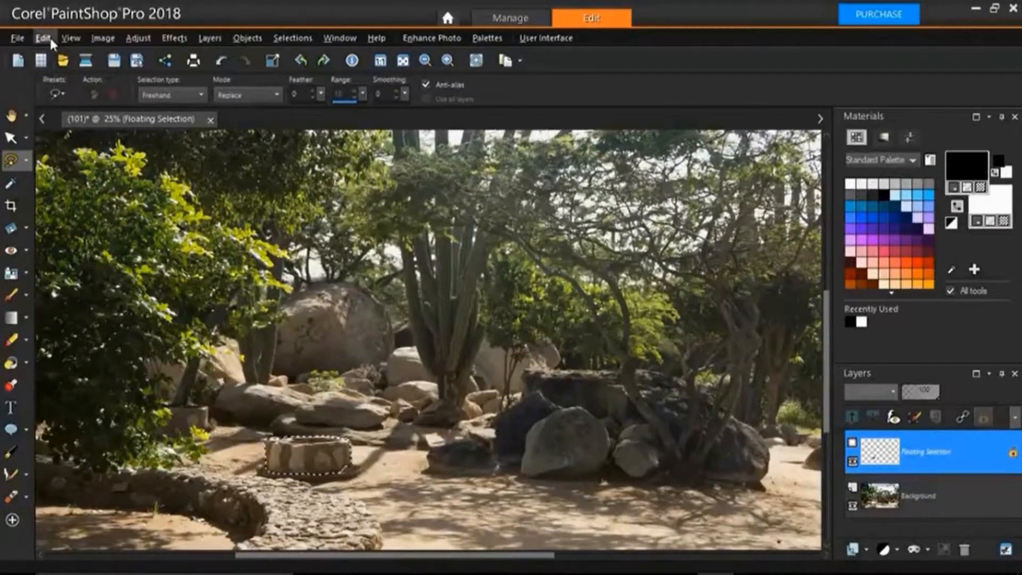
left_click(43, 37)
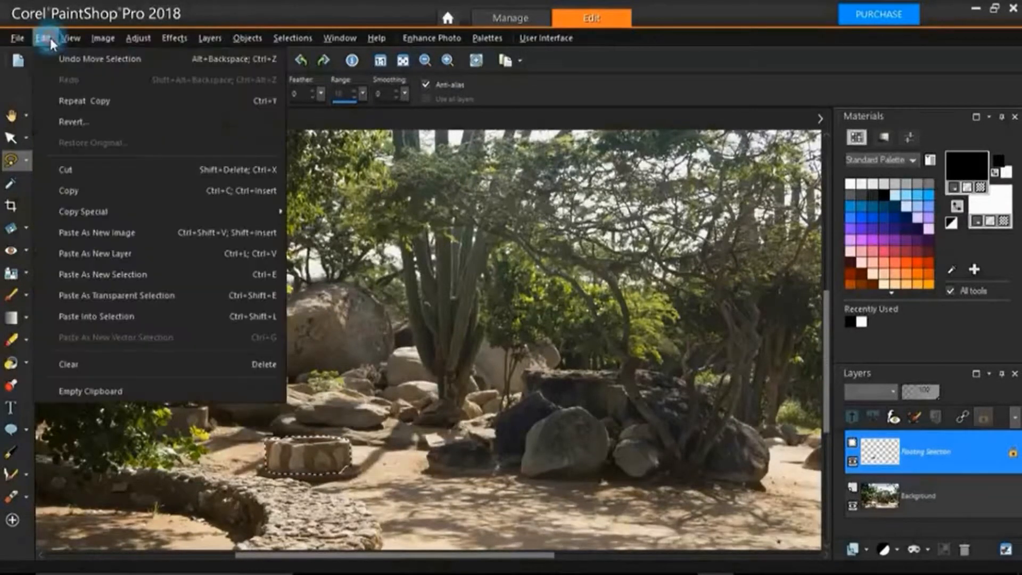
left_click(130, 255)
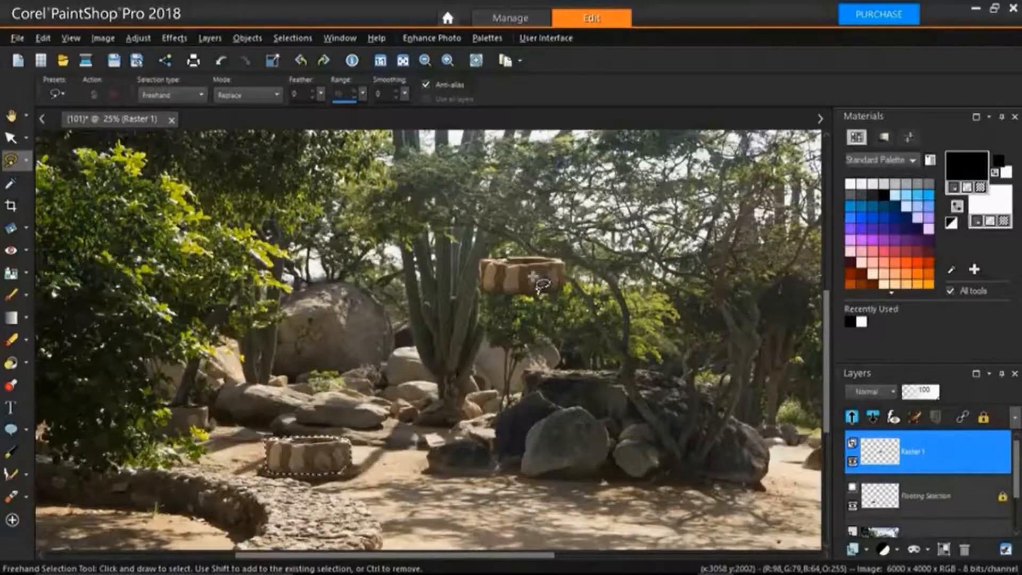
left_click(11, 137)
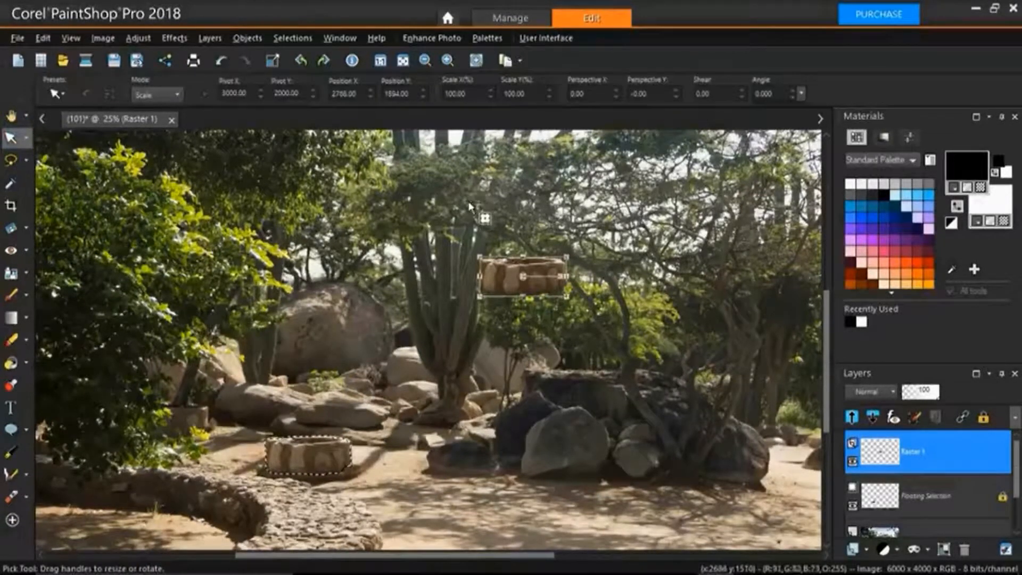
left_click_drag(524, 318, 512, 516)
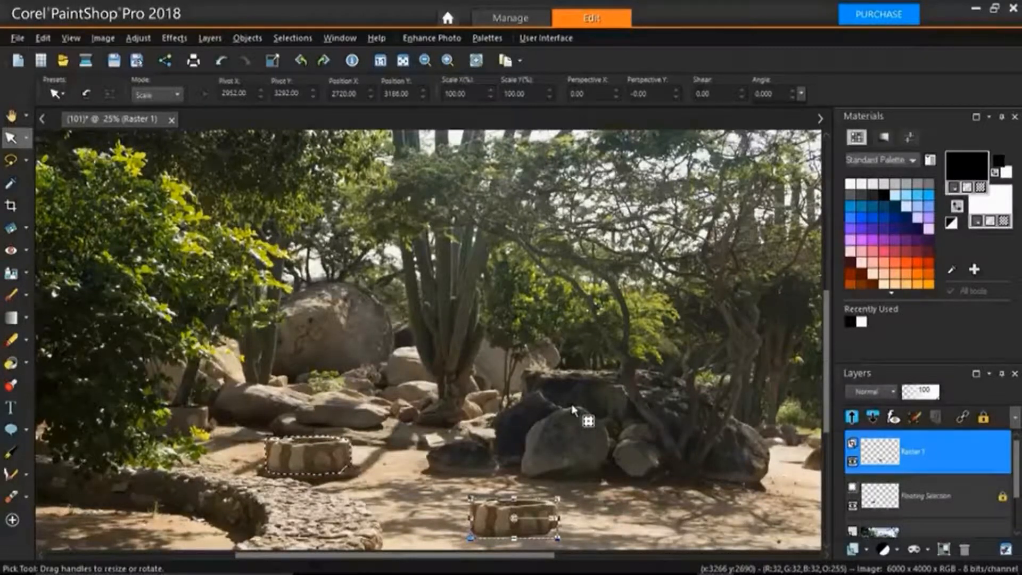
- Undo the move, the pasted layer and the freehand selection of the stone ring
key("ctrl")
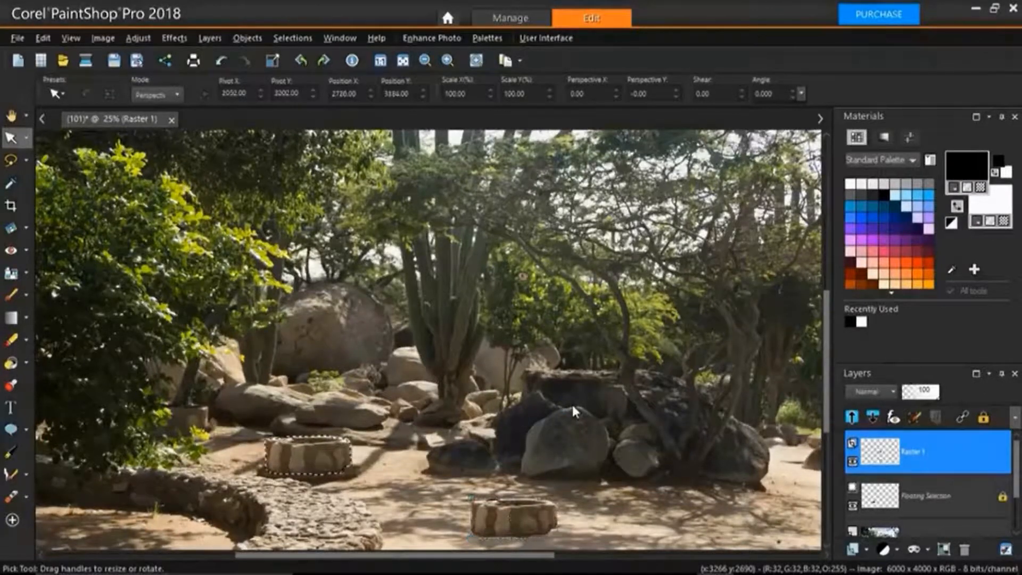
key("ctrl+z")
key("ctrl+z")
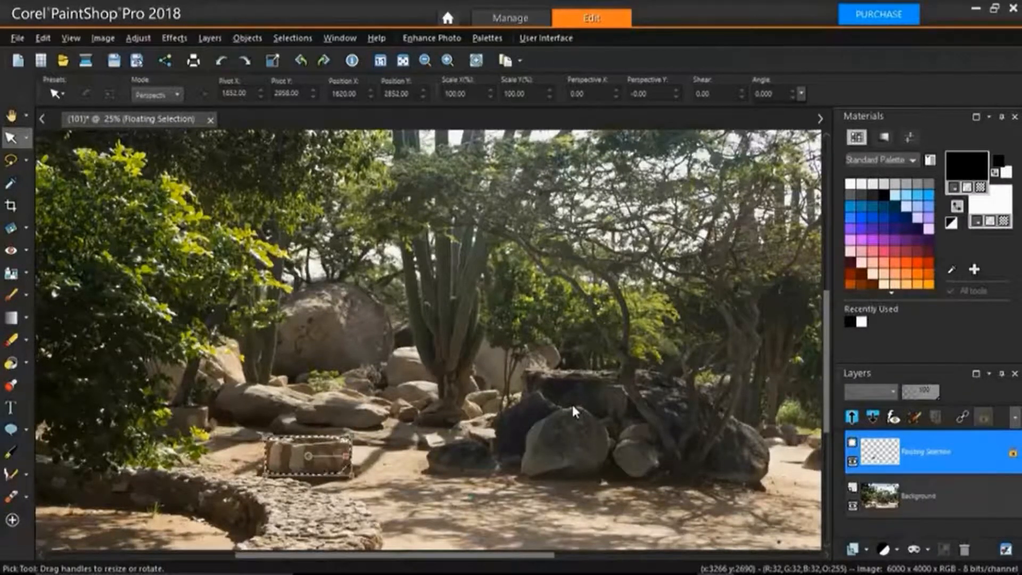
key("ctrl+z")
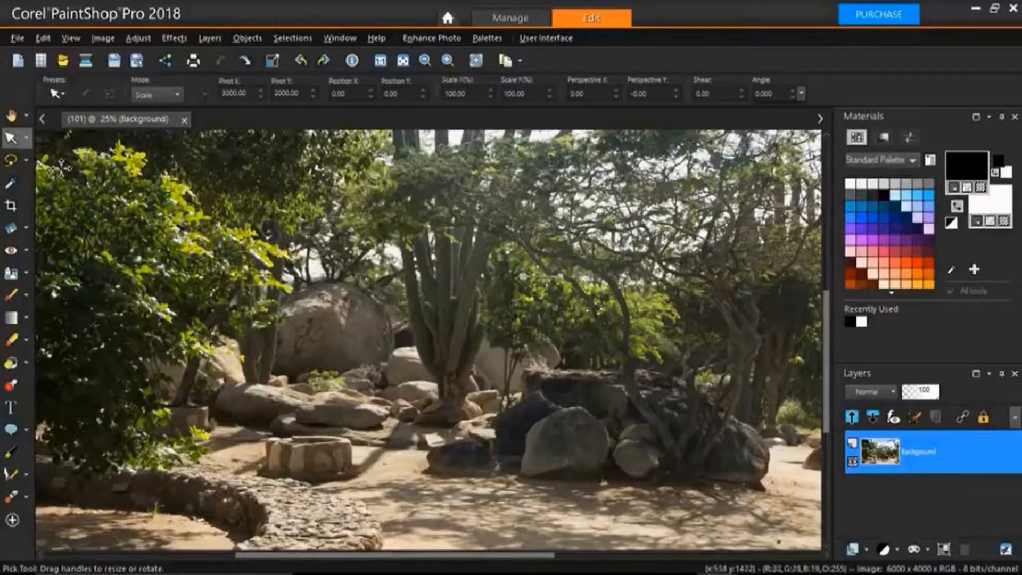
- Trace and close a selection around the stone ring using the Freehand Selection tool with the Edge Seeker type
left_click(10, 163)
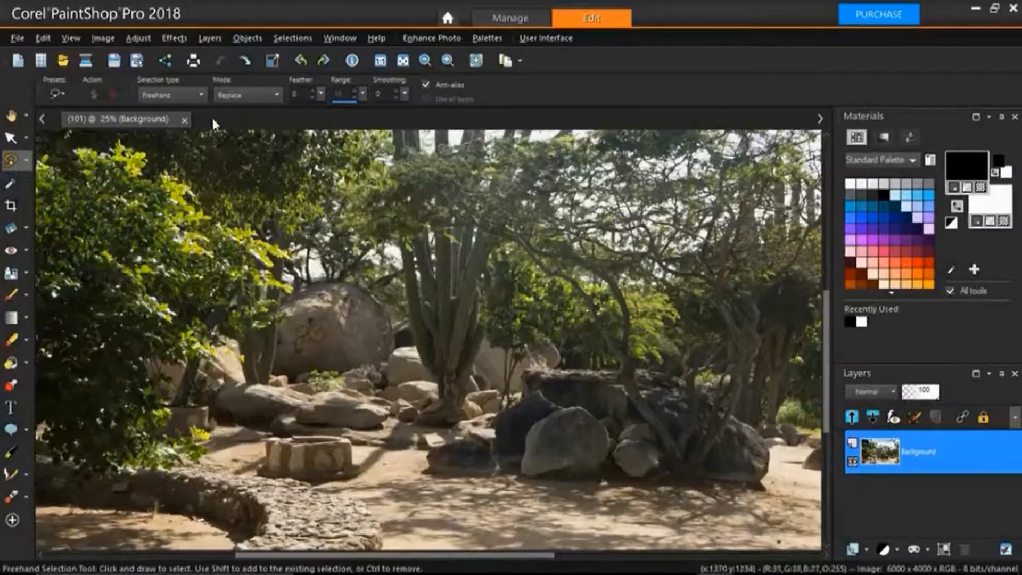
left_click(205, 96)
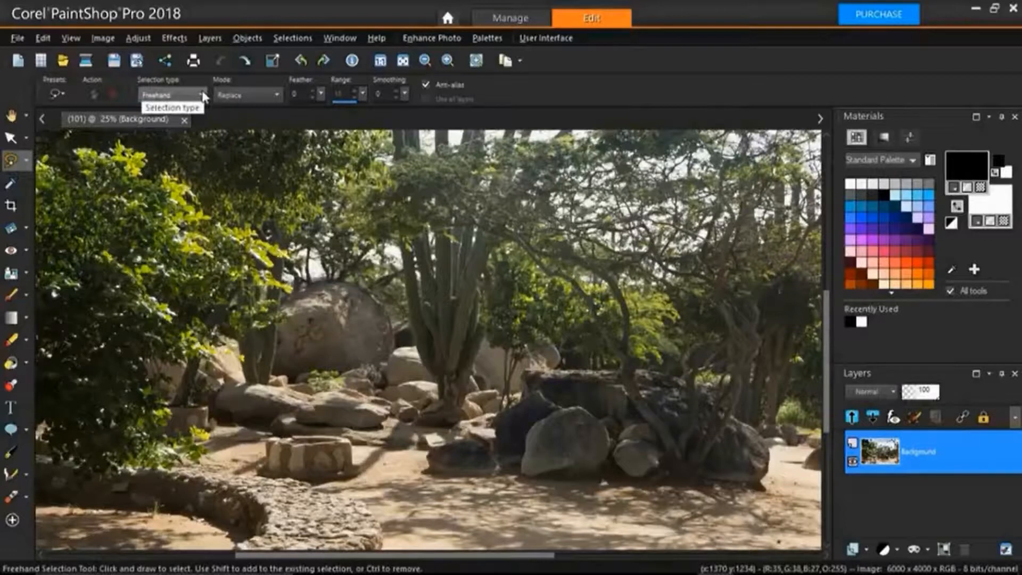
left_click(203, 95)
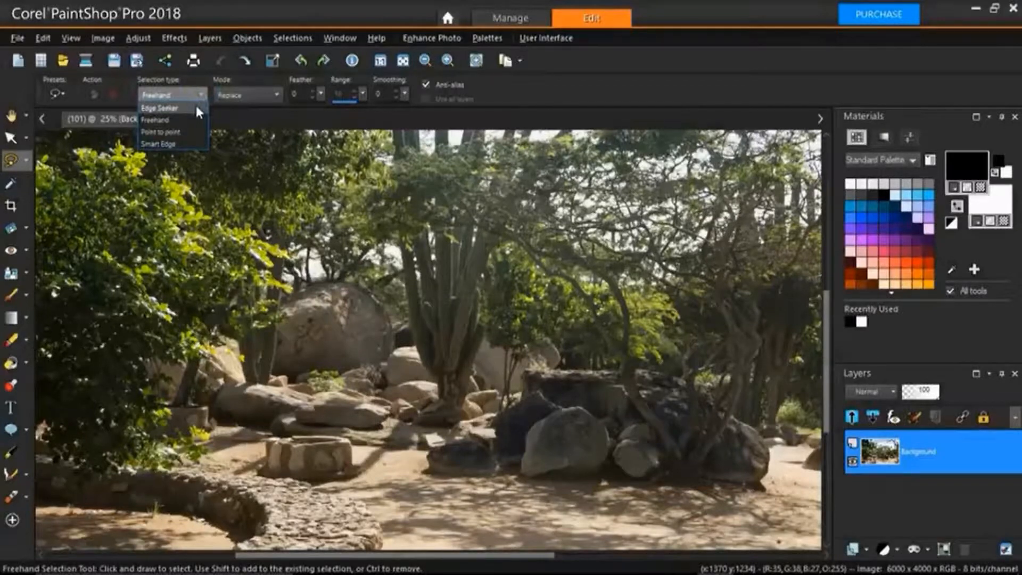
left_click(196, 109)
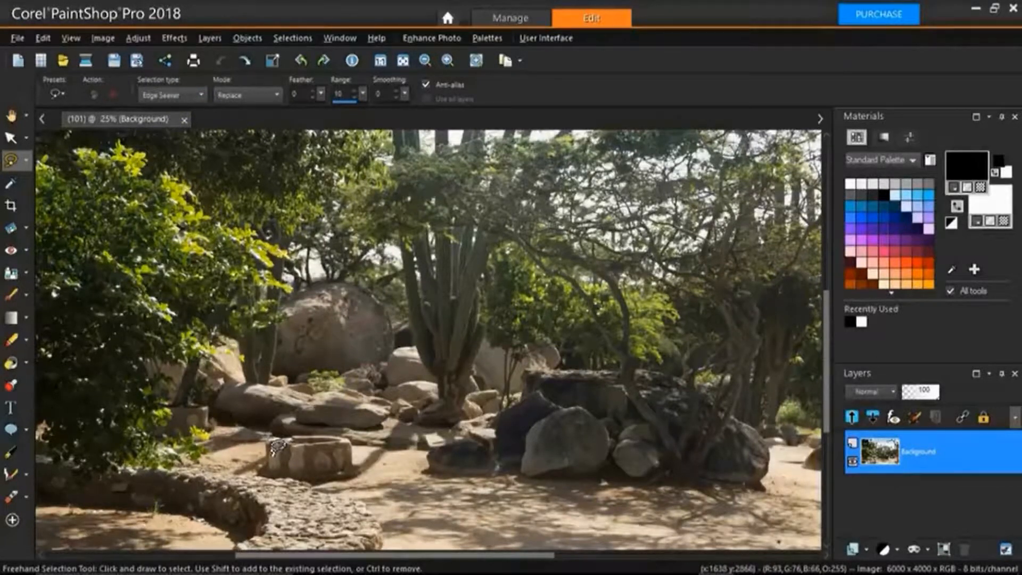
left_click(269, 437)
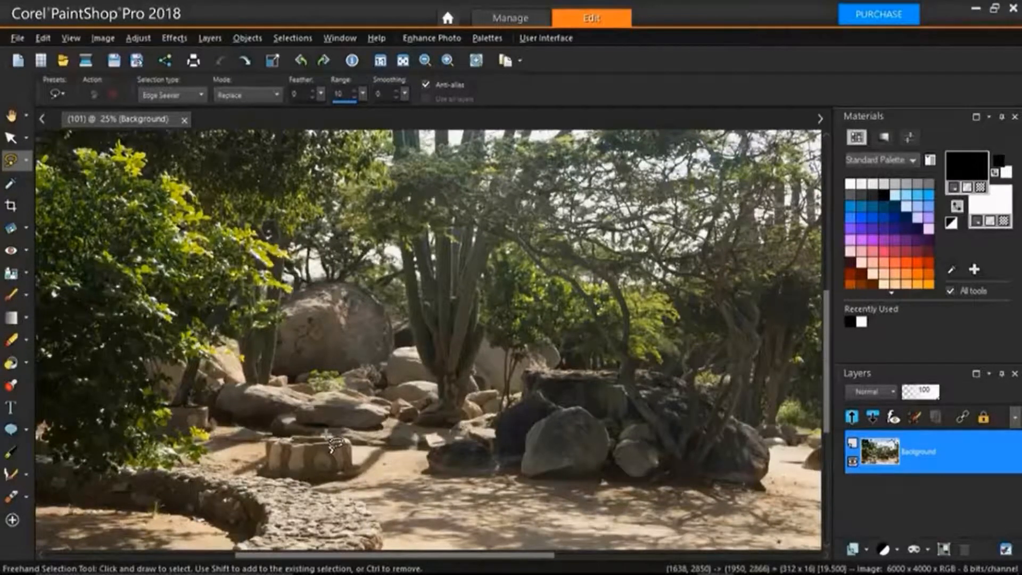
left_click(331, 442)
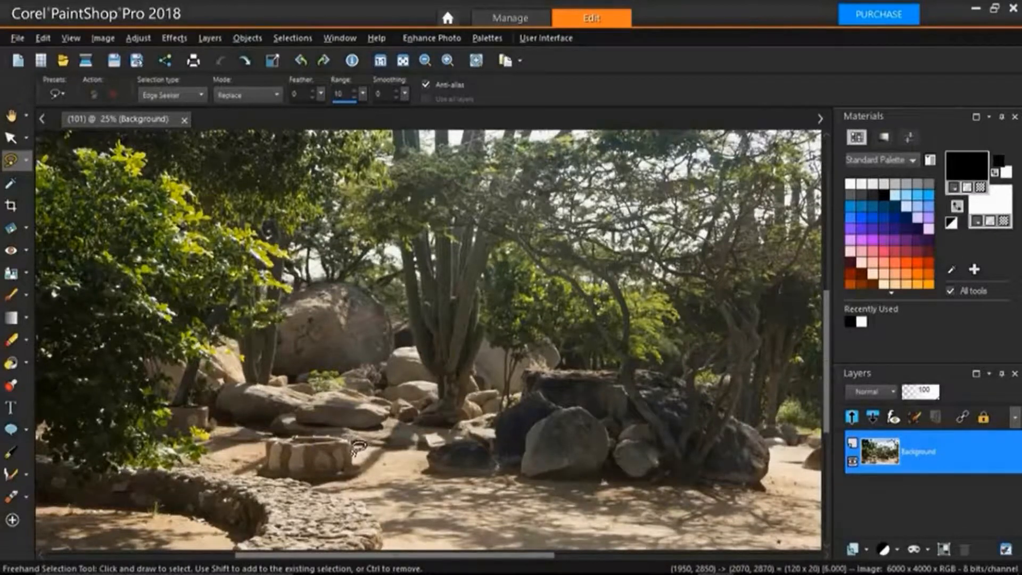
left_click(358, 445)
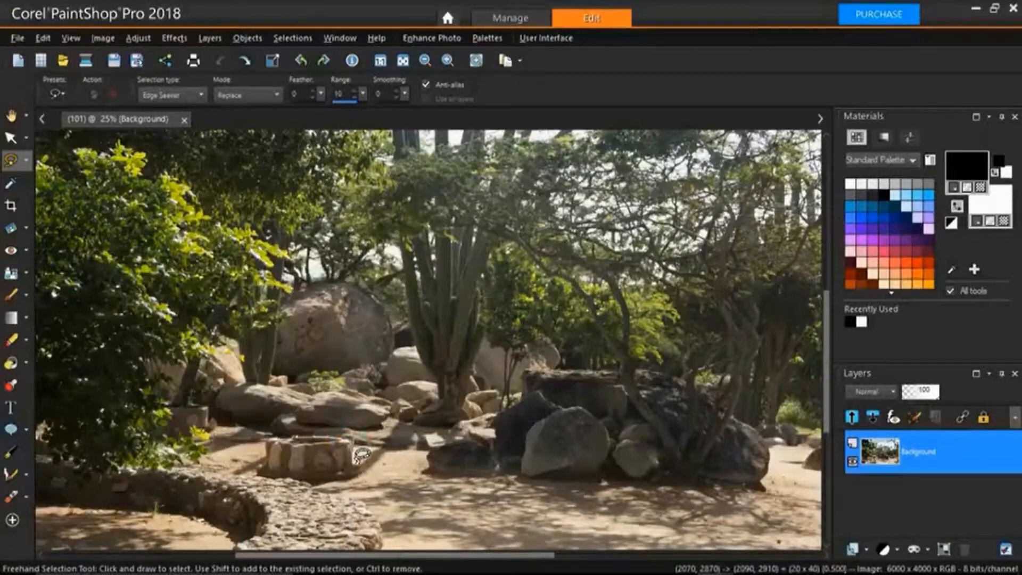
left_click(361, 451)
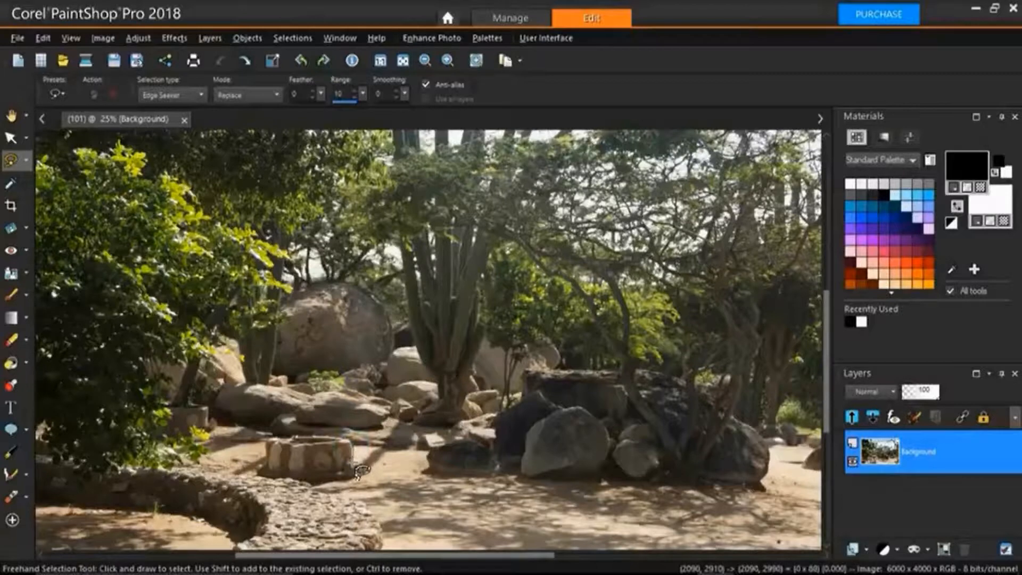
left_click(352, 464)
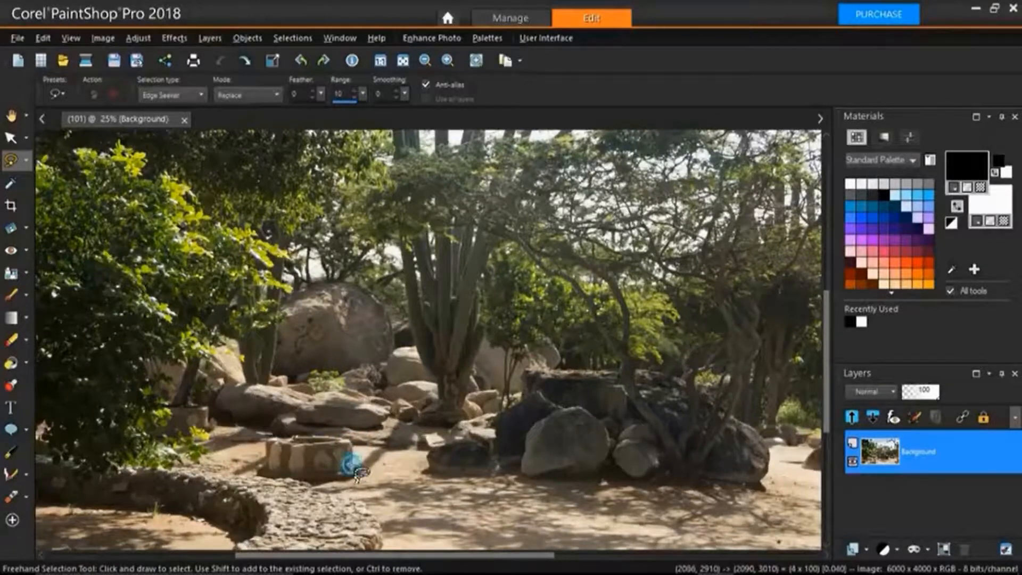
left_click(320, 471)
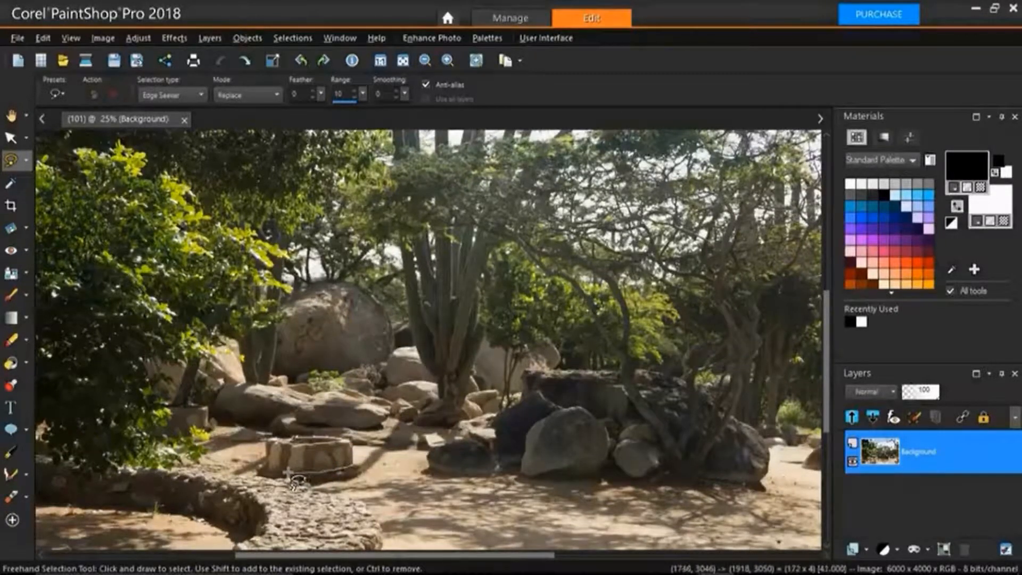
left_click(287, 472)
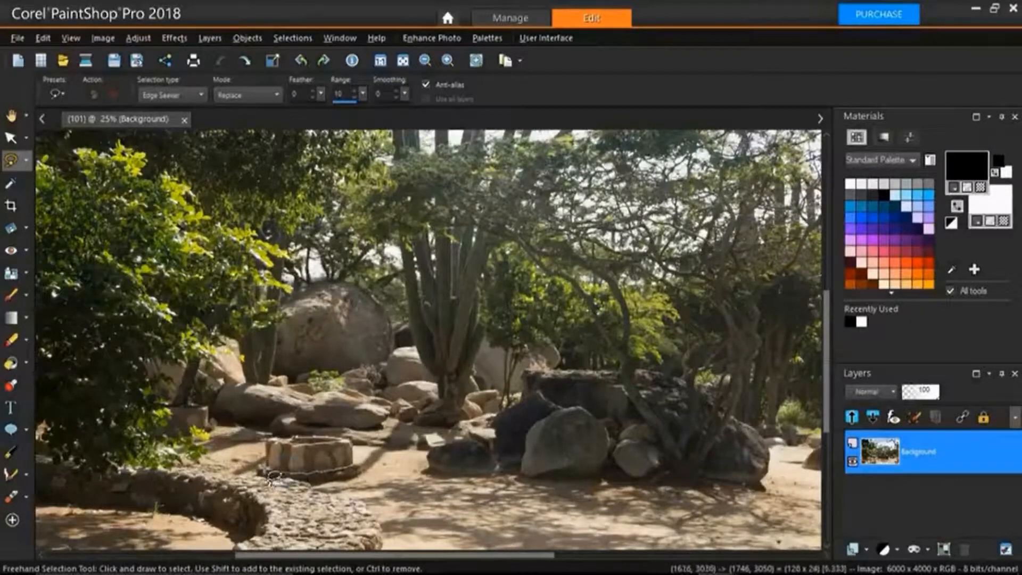
left_click(265, 468)
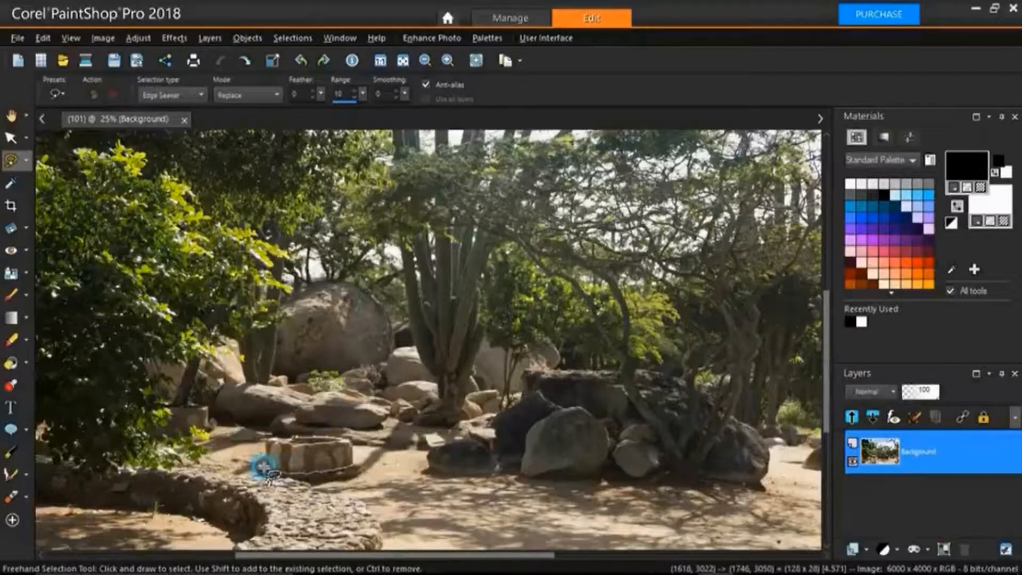
left_click(272, 442)
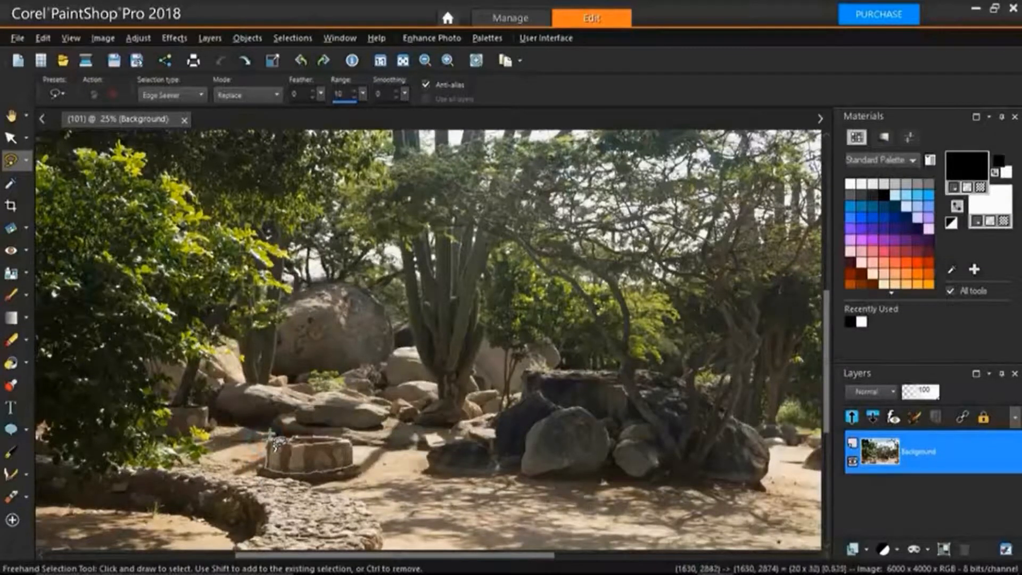
left_click(304, 442)
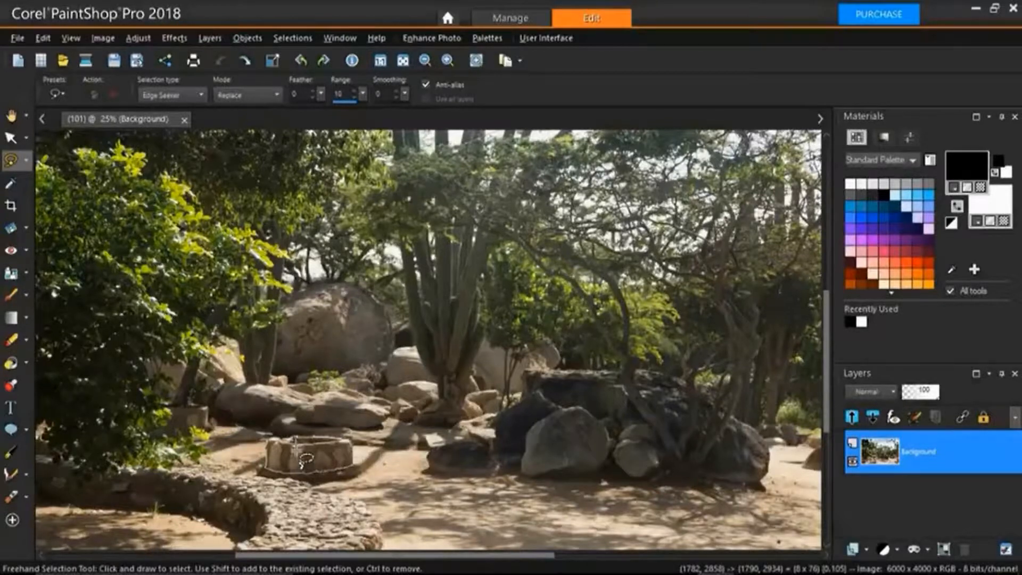
double_click(296, 451)
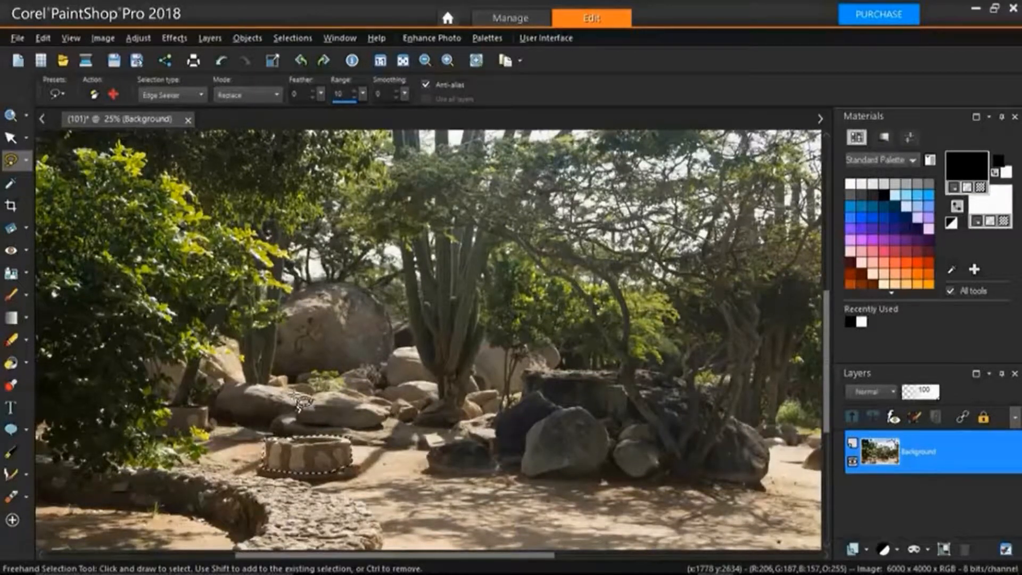
- Undo the Edge Seeker selection around the stone ring
key("ctrl")
key("ctrl+z")
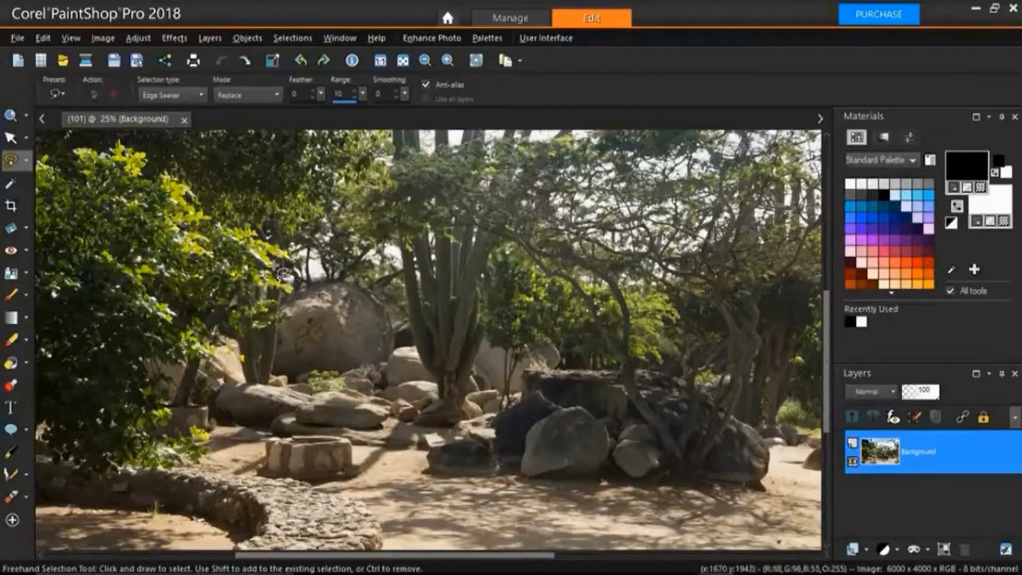
- Outline the stone ring with straight segments using the Point to point selection type and close the selection
left_click(202, 94)
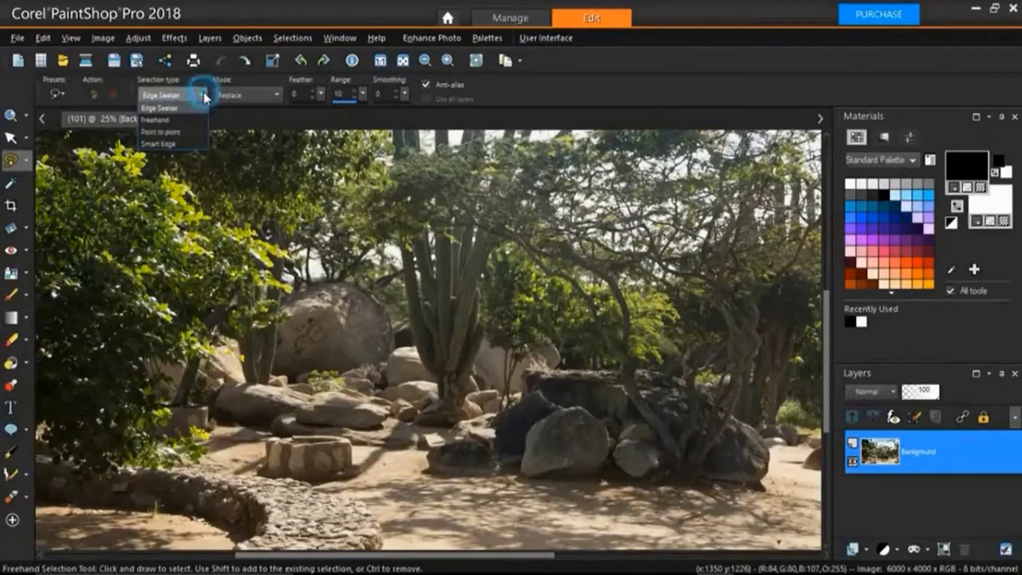
left_click(196, 132)
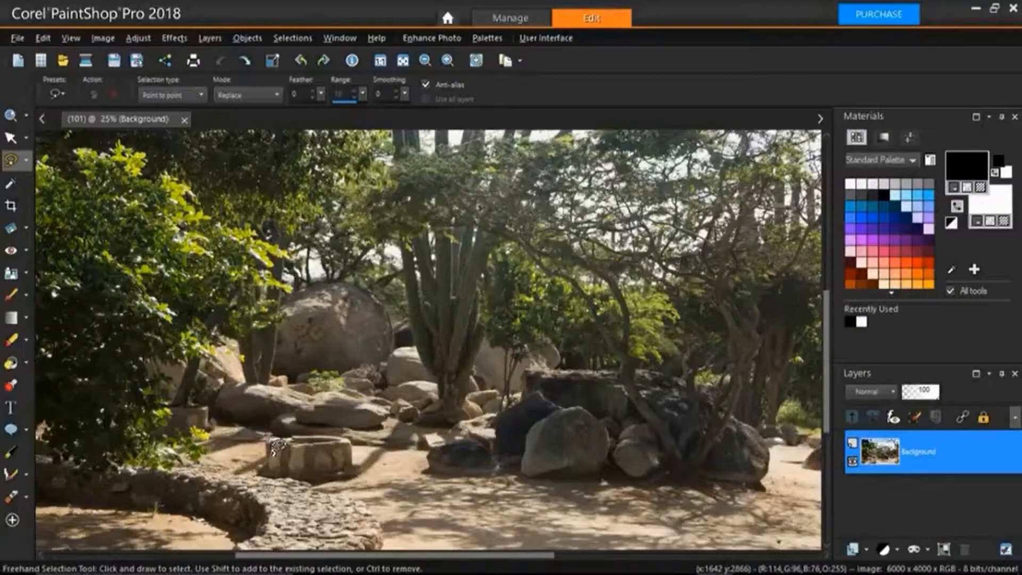
left_click(278, 444)
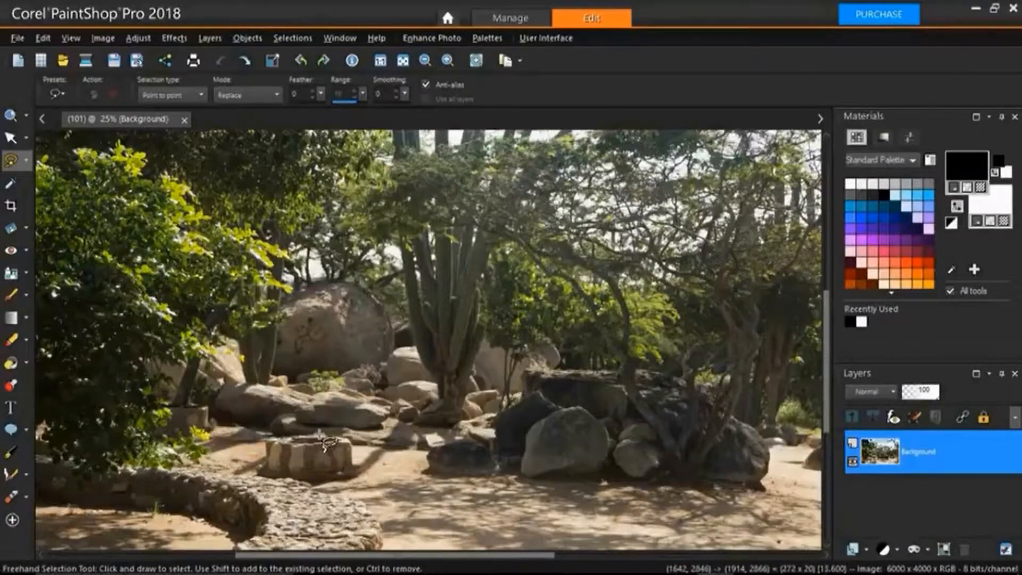
left_click(327, 441)
left_click(355, 446)
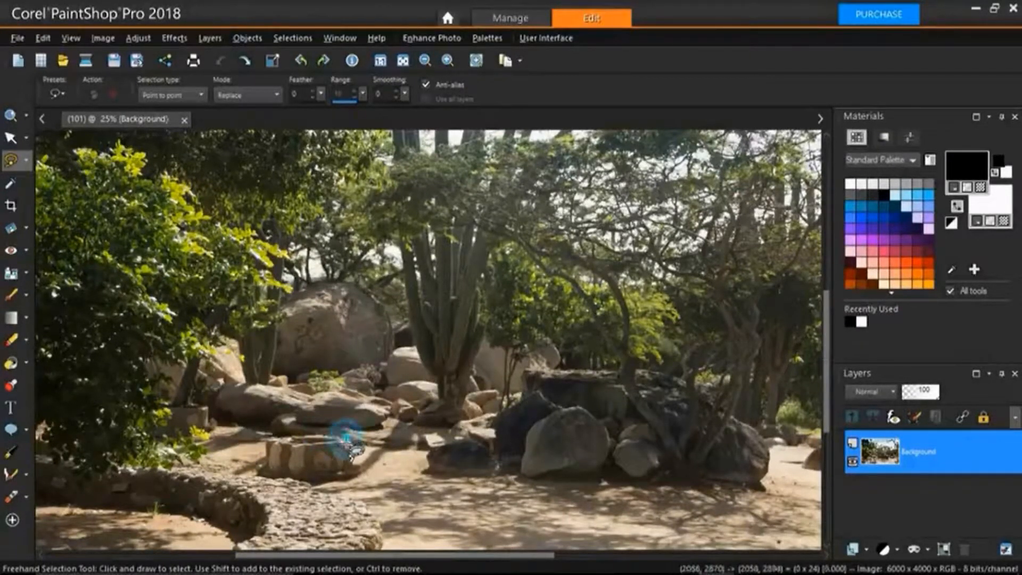
left_click(359, 450)
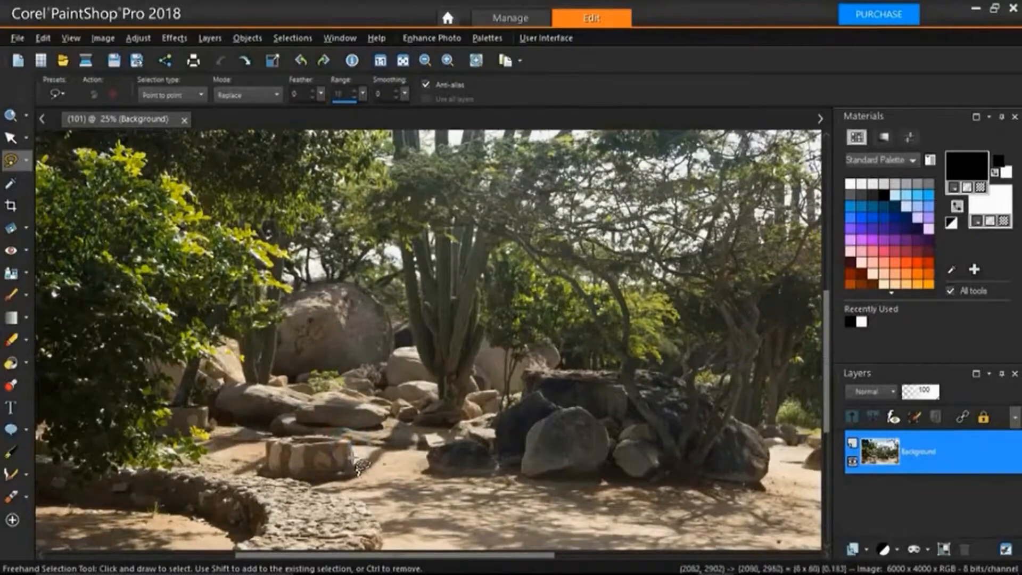
left_click(355, 469)
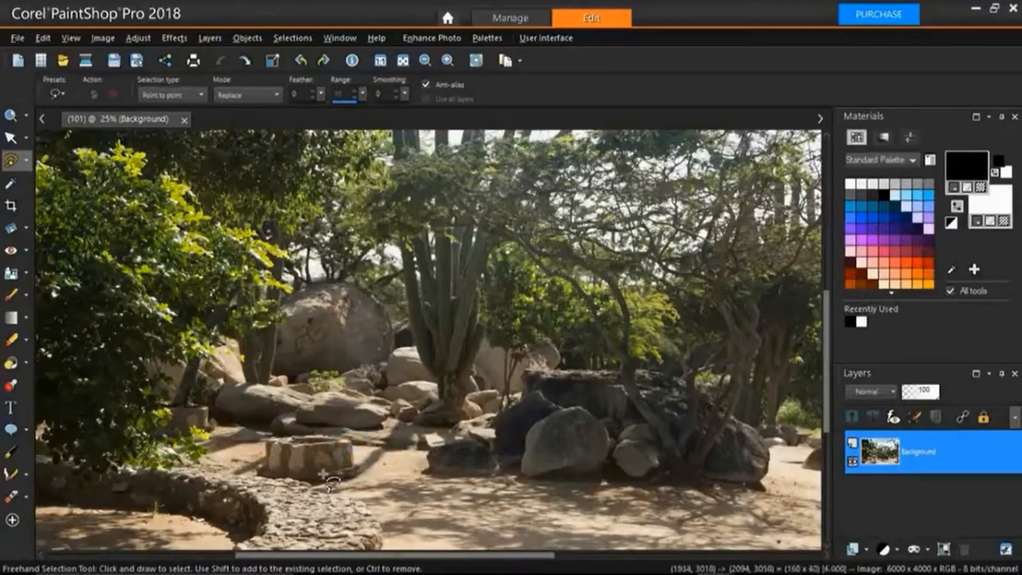
left_click(305, 472)
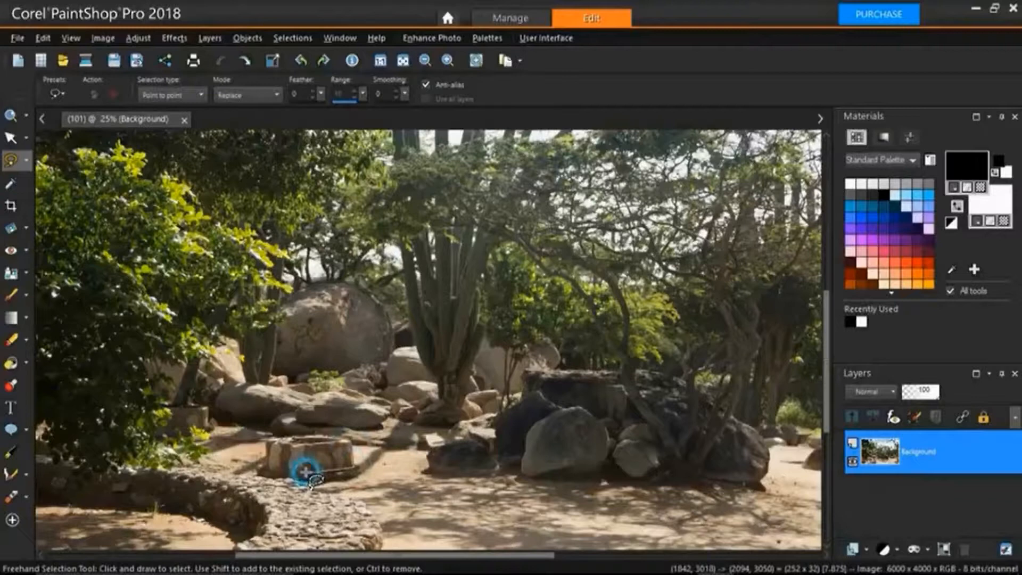
left_click(269, 473)
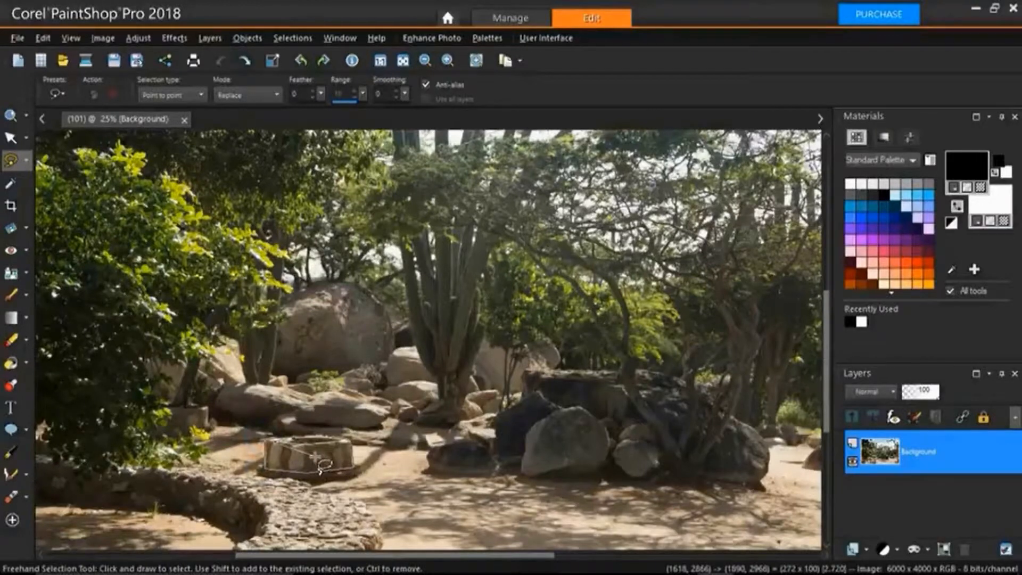
double_click(316, 457)
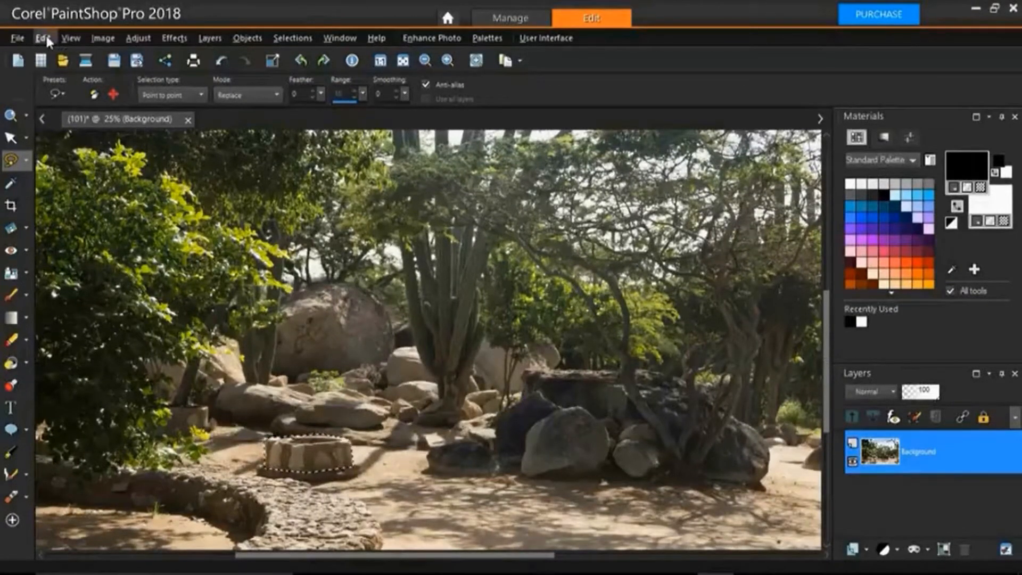
- Undo the last change to the Point to point selection and the selection itself around the stone ring
left_click(95, 95)
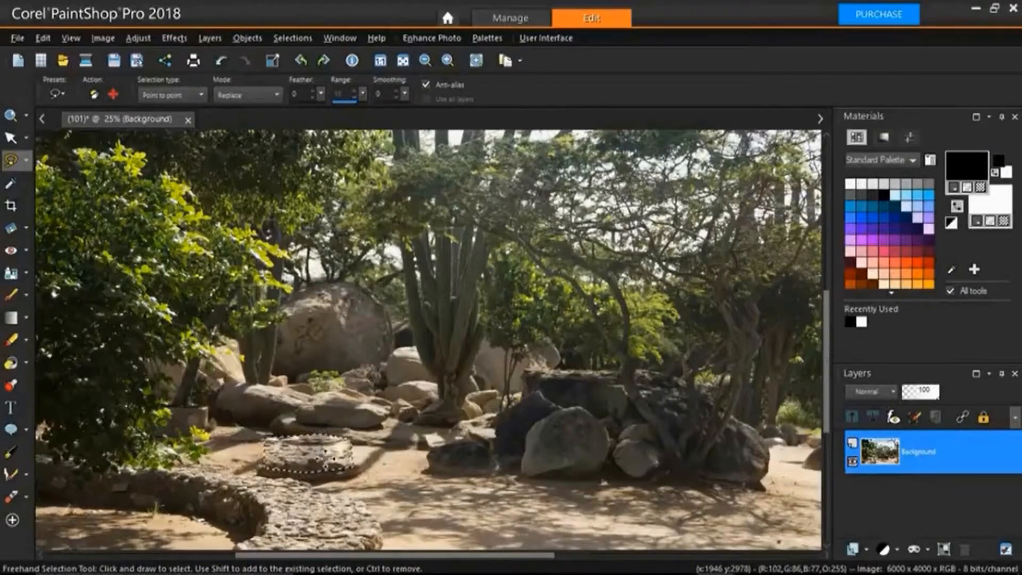
key("ctrl+z")
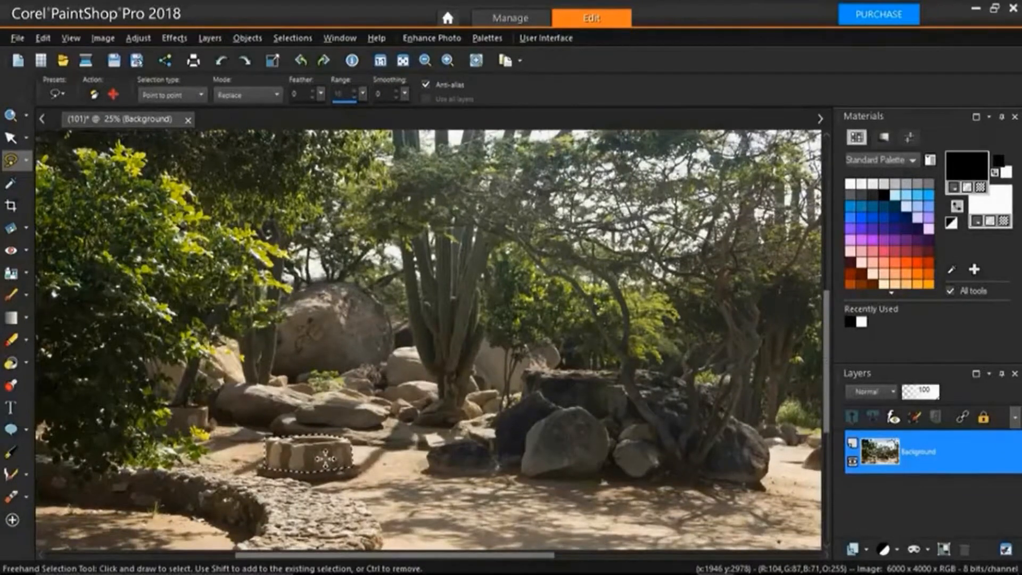
key("ctrl+z")
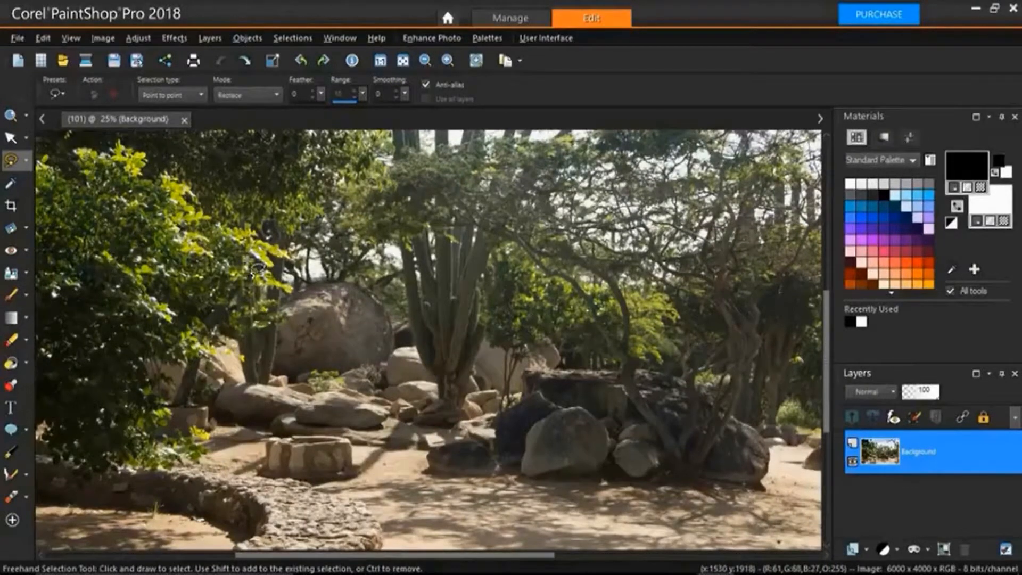
- Trace the stone ring's edges using the Smart Edge selection type and close the selection
left_click(201, 94)
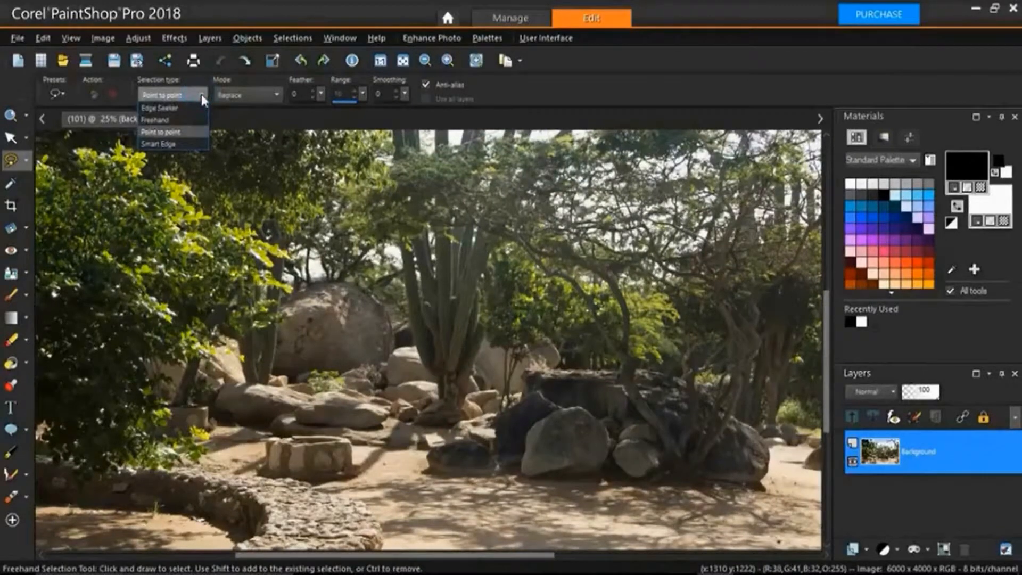
left_click(198, 144)
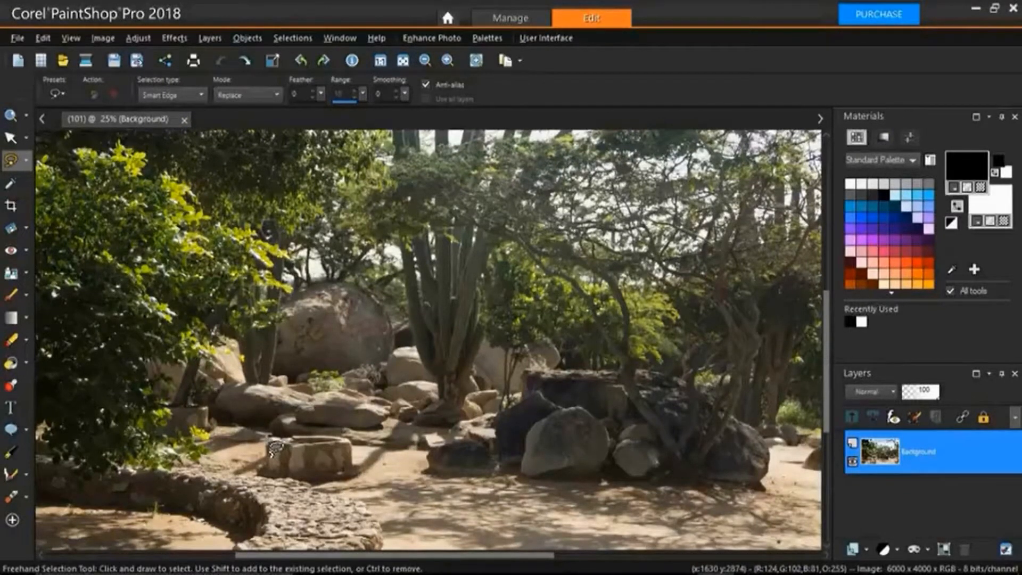
left_click(273, 446)
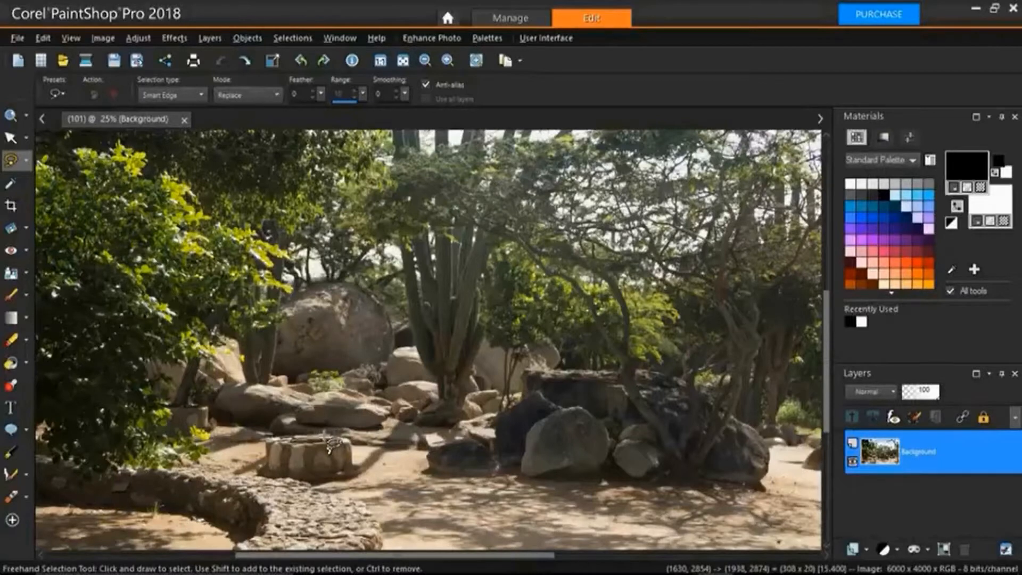
left_click(338, 444)
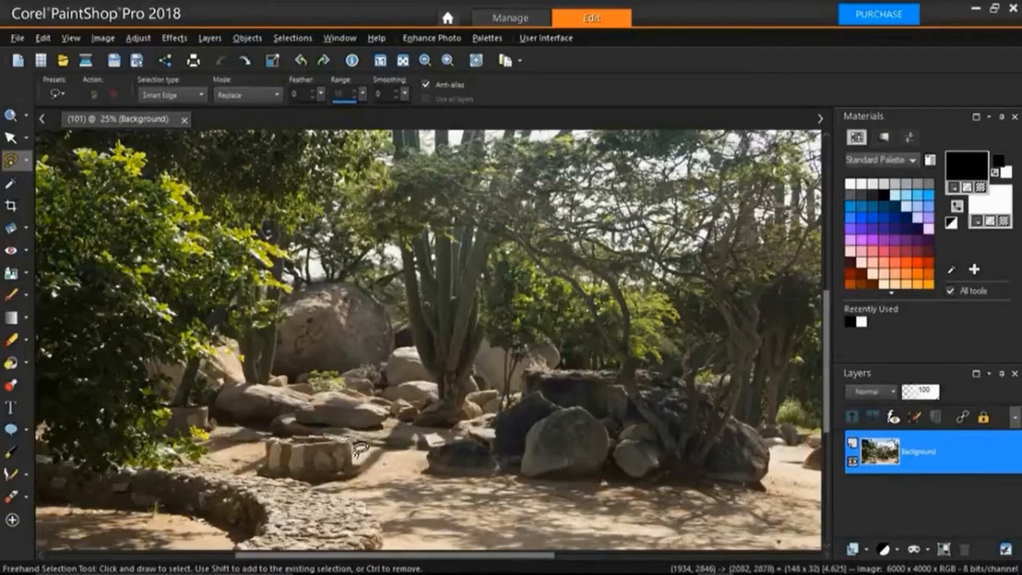
left_click(358, 448)
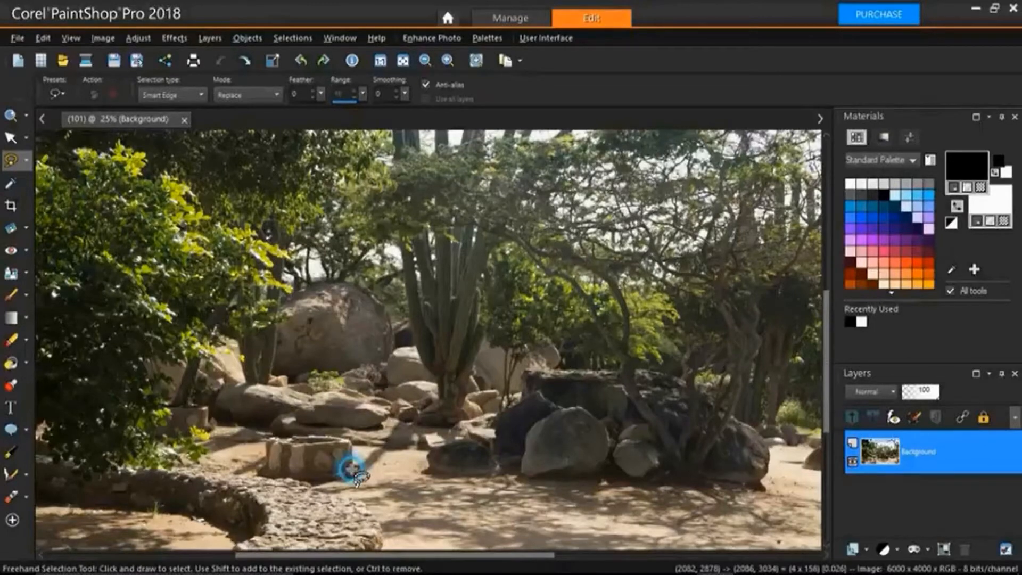
left_click(359, 475)
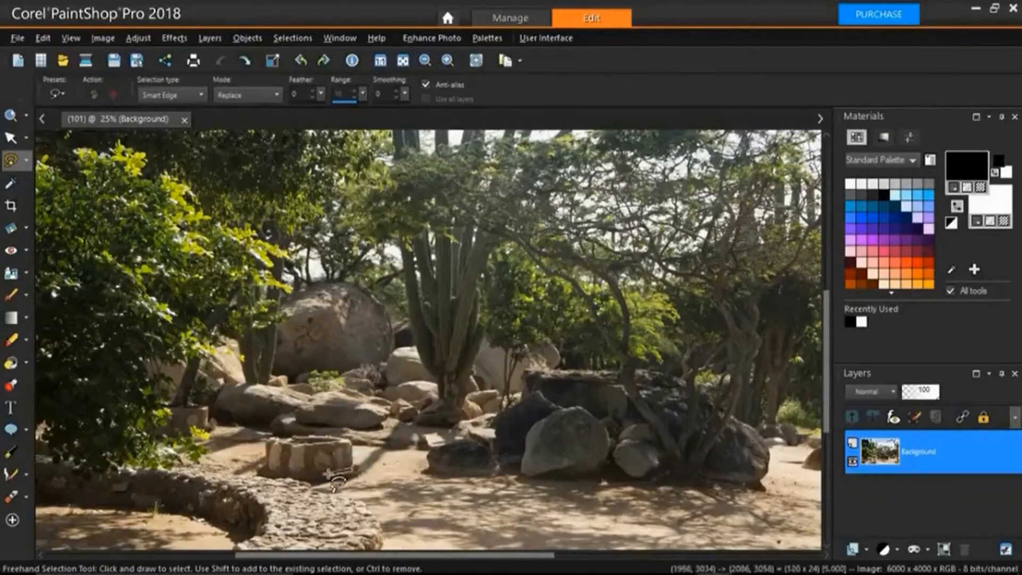
left_click(301, 473)
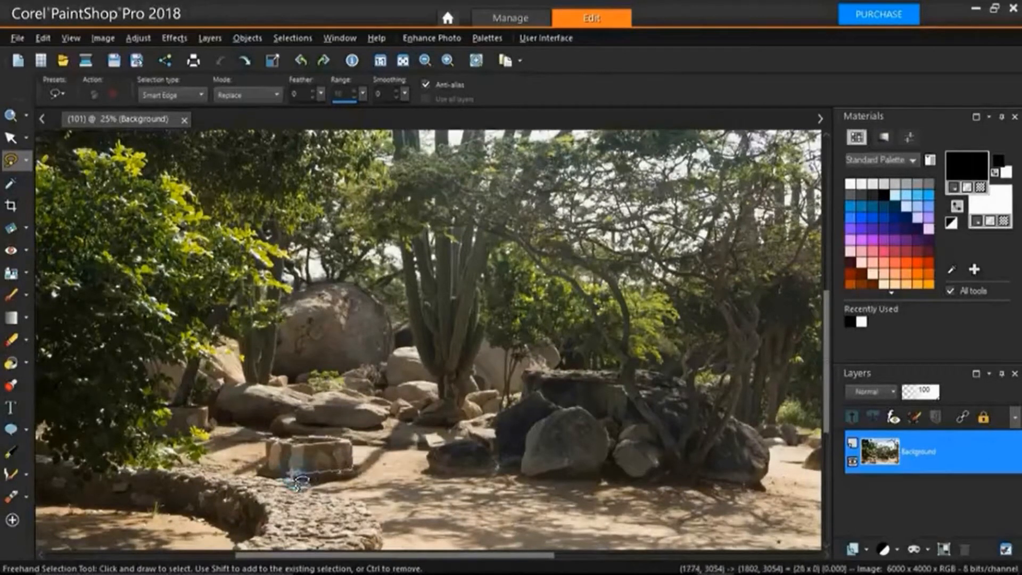
left_click(266, 468)
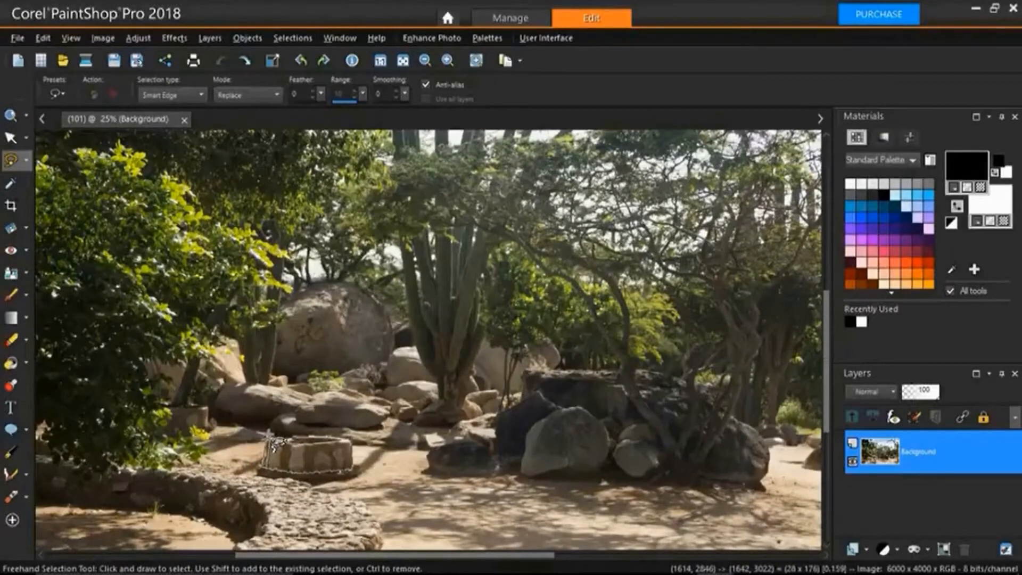
left_click(268, 452)
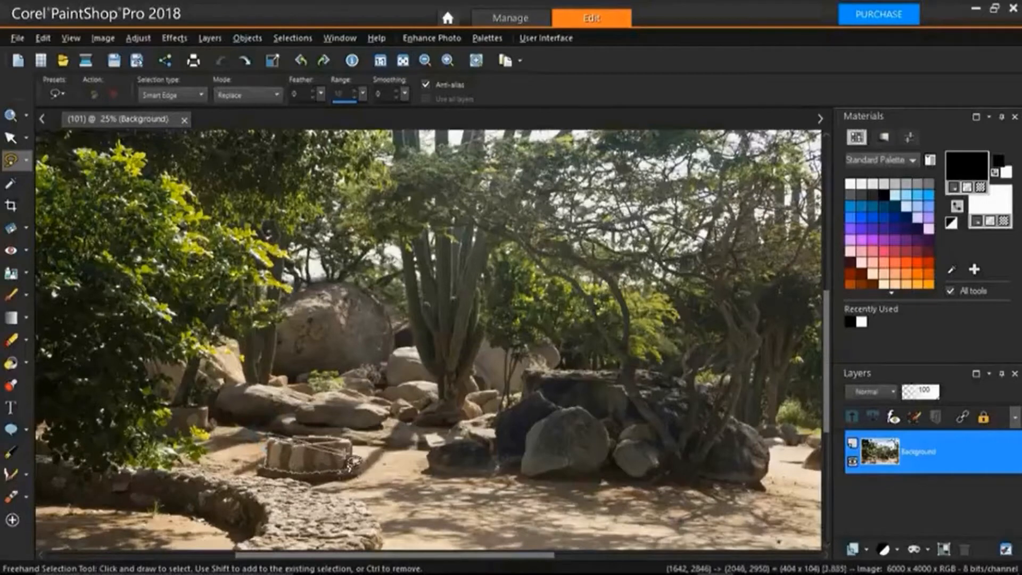
left_click(273, 446)
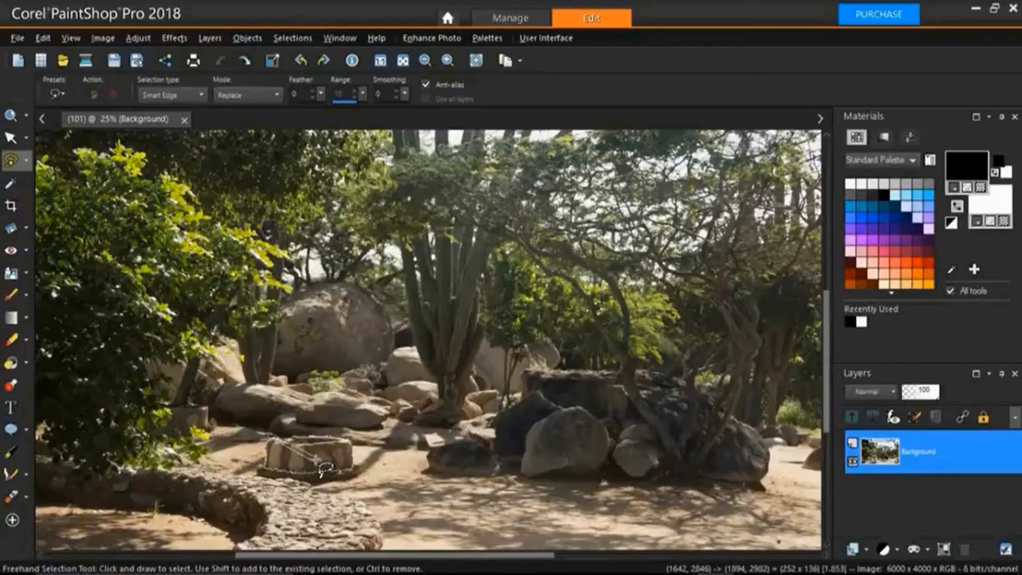
double_click(322, 469)
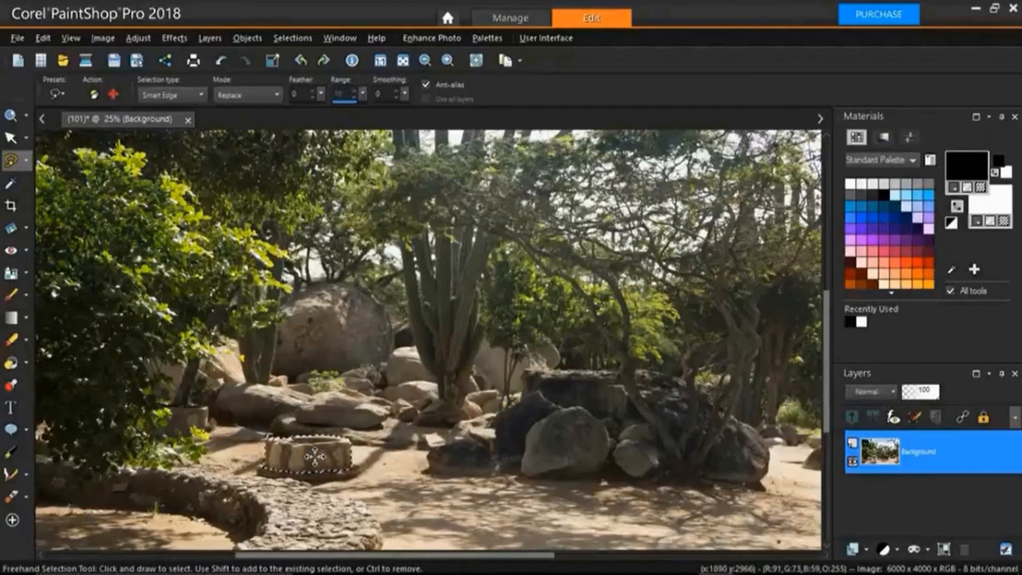
- Move the selected stone ring onto the foreground sand, and undo the move and the Smart Edge selection
left_click_drag(322, 457, 497, 508)
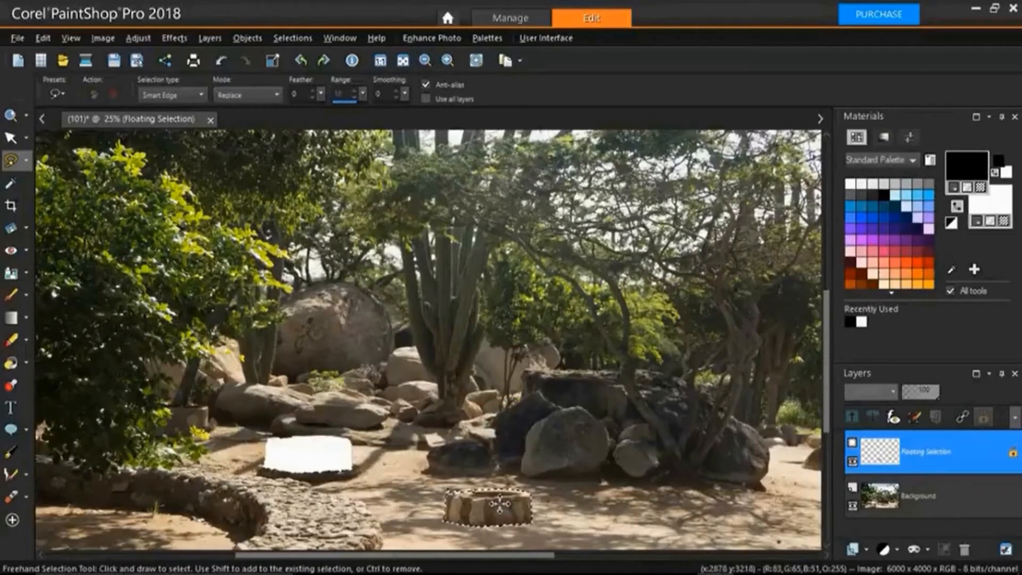
key("ctrl")
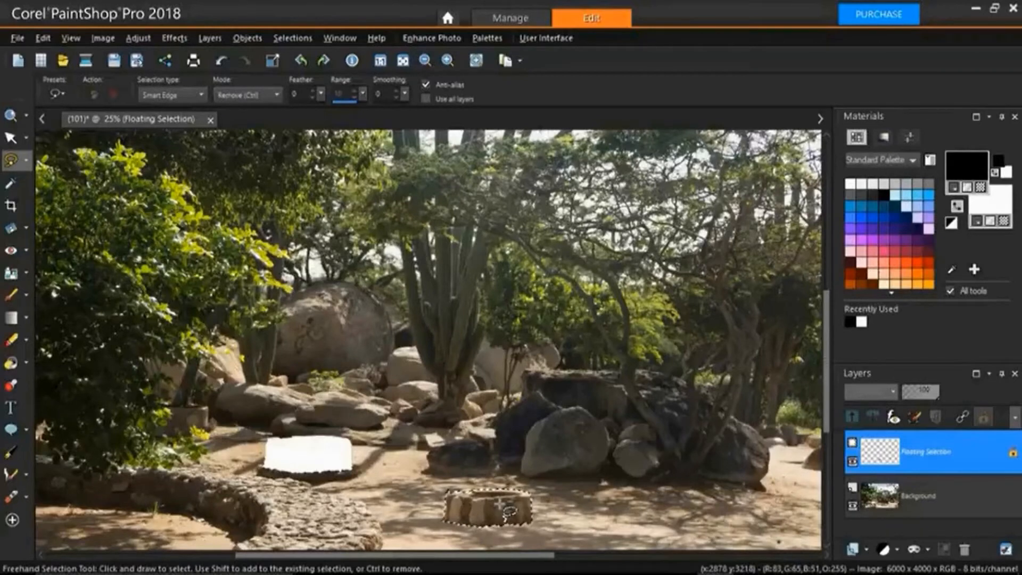
key("ctrl+z")
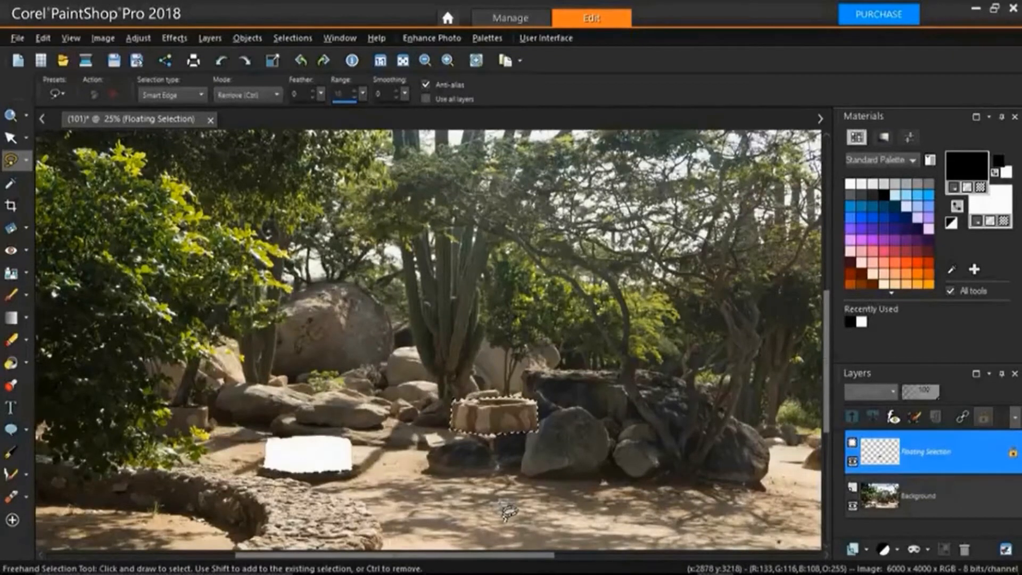
key("ctrl+z")
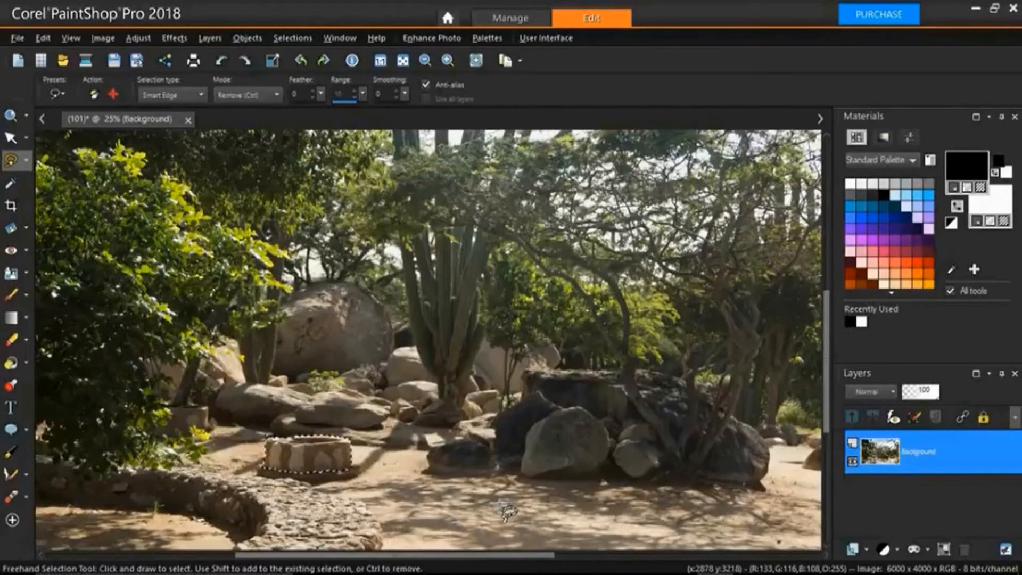
key("ctrl+z")
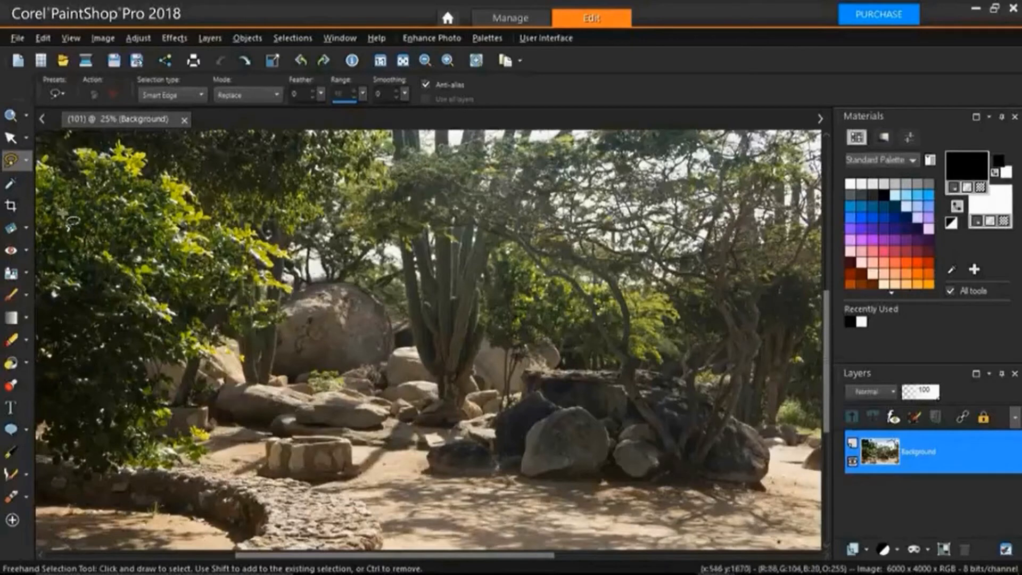
- Open the list of selection tools grouped with the Freehand Selection tool
left_click(27, 161)
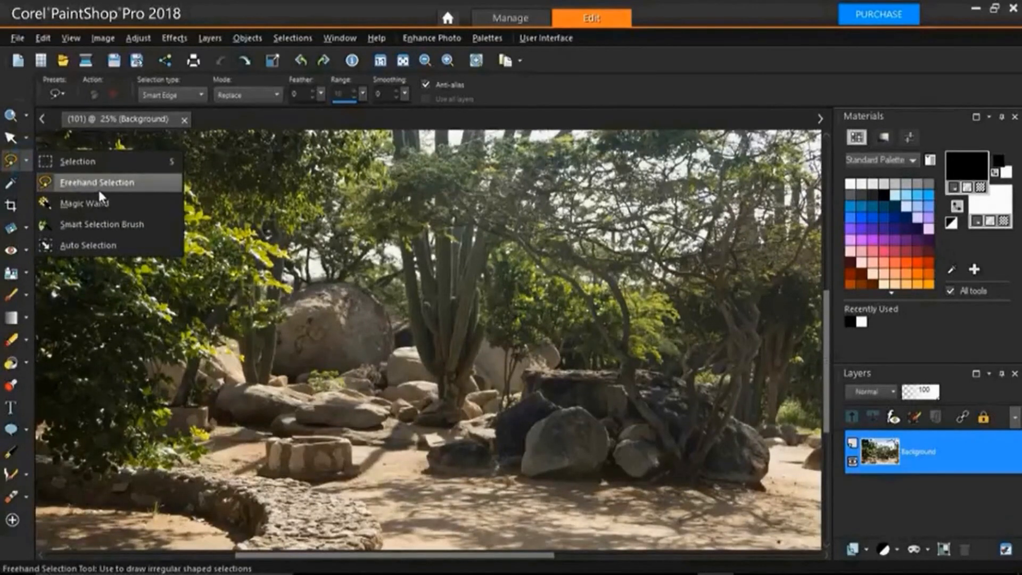